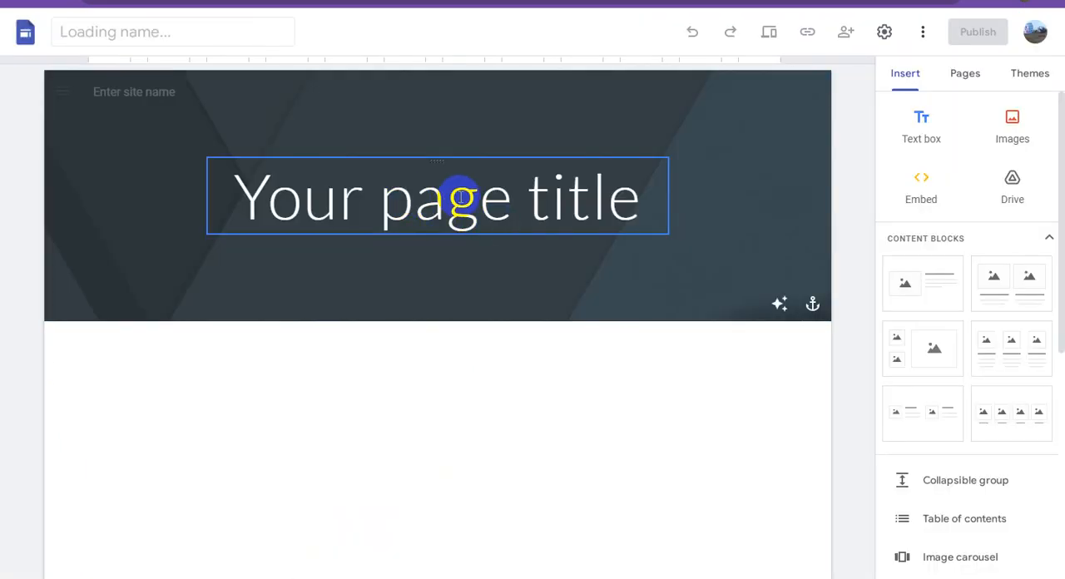
Replace the placeholder page title in the header with "YouTube Bollywood Music".
{"action": "left_click", "coordinate": [439, 190]}
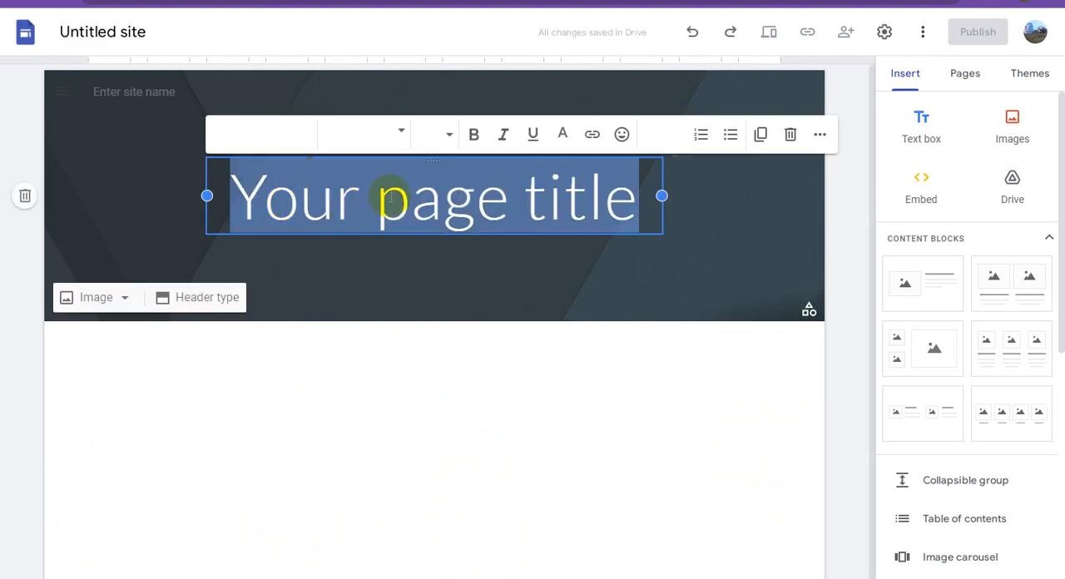
{"action": "type", "text": "You"}
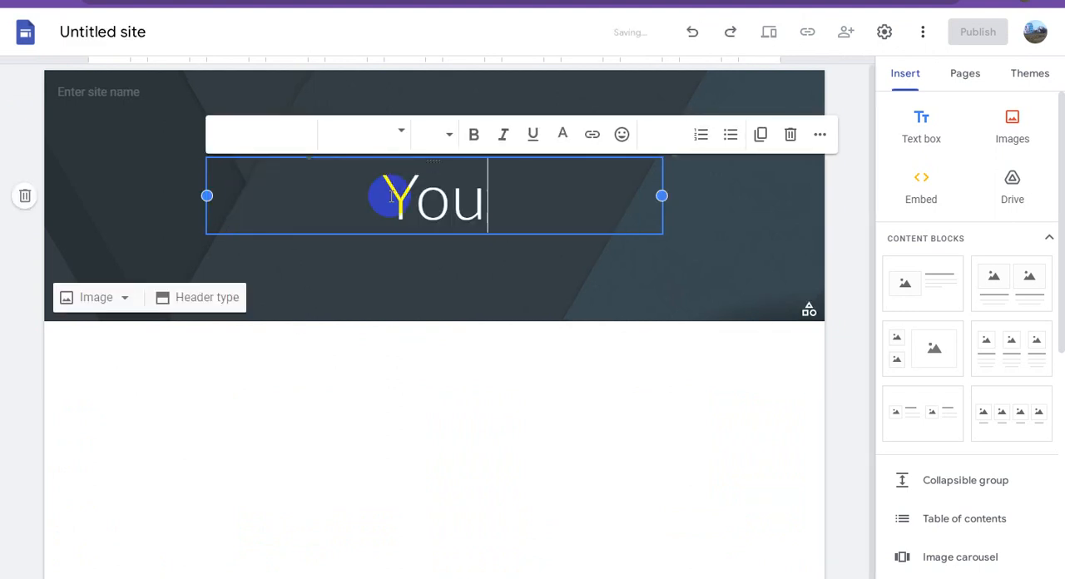
{"action": "type", "text": "Tube Bo"}
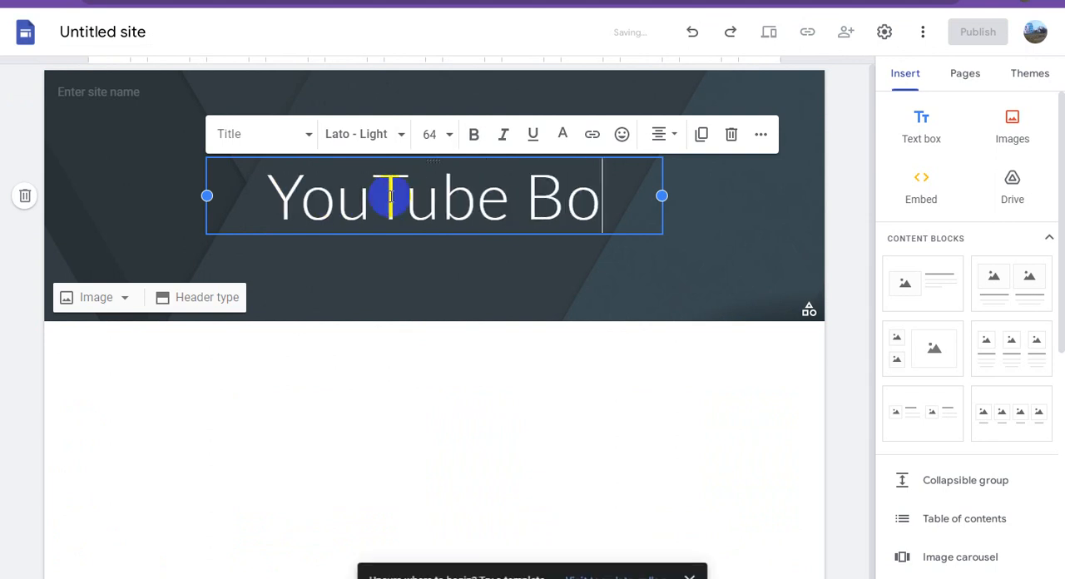
{"action": "type", "text": "llywood "}
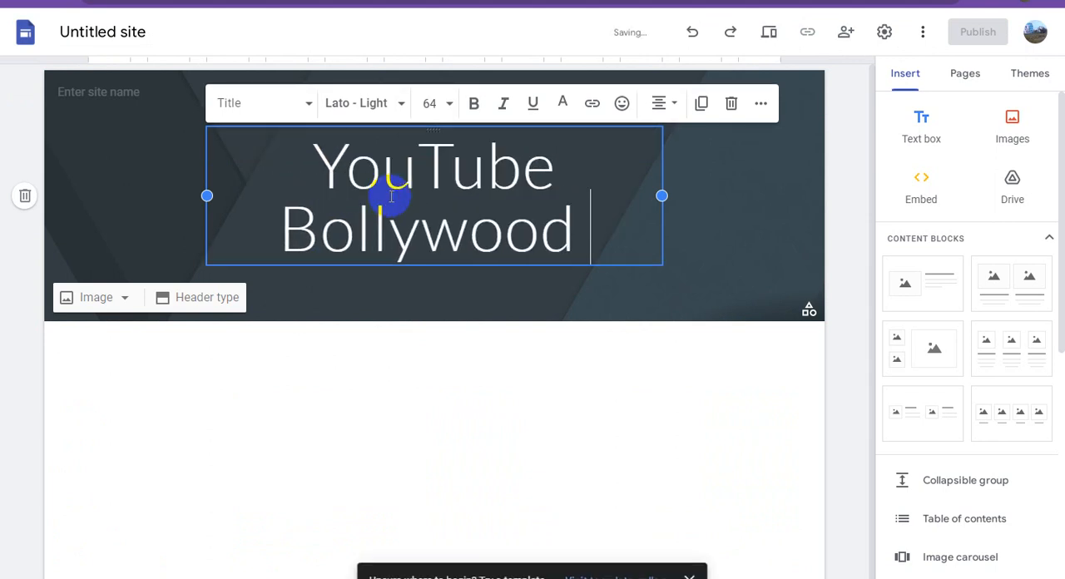
{"action": "type", "text": "Music"}
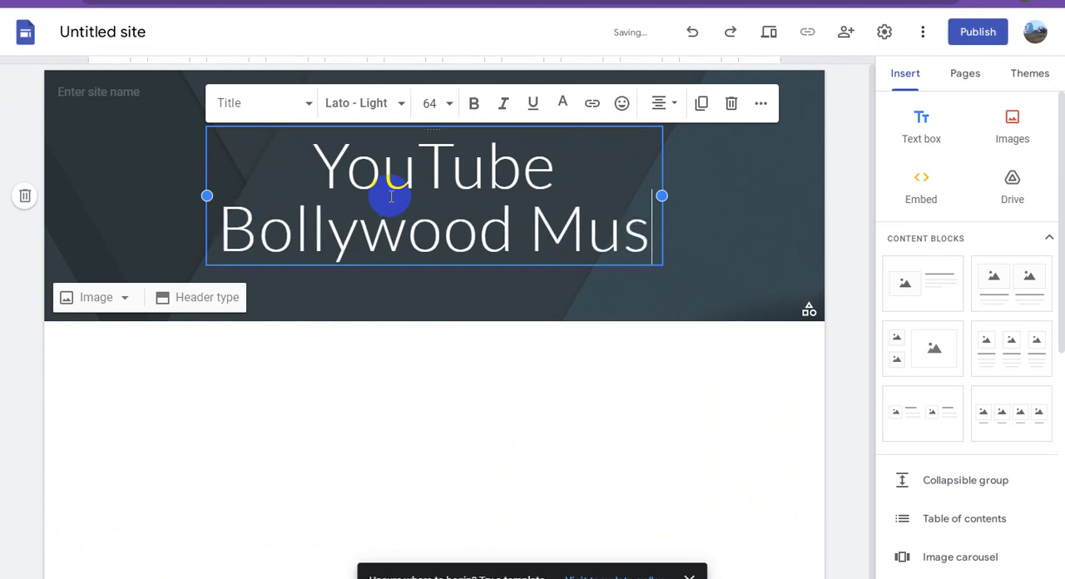
Make the whole page title bold and colour it green.
{"action": "triple_click", "coordinate": [364, 155]}
{"action": "key", "text": "ctrl+c"}
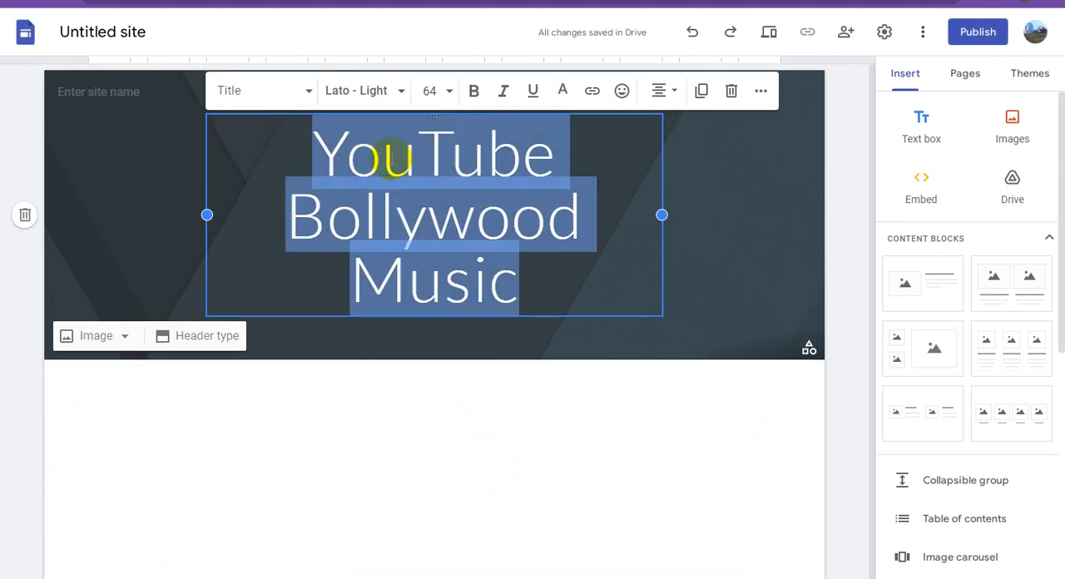
{"action": "left_click", "coordinate": [473, 90]}
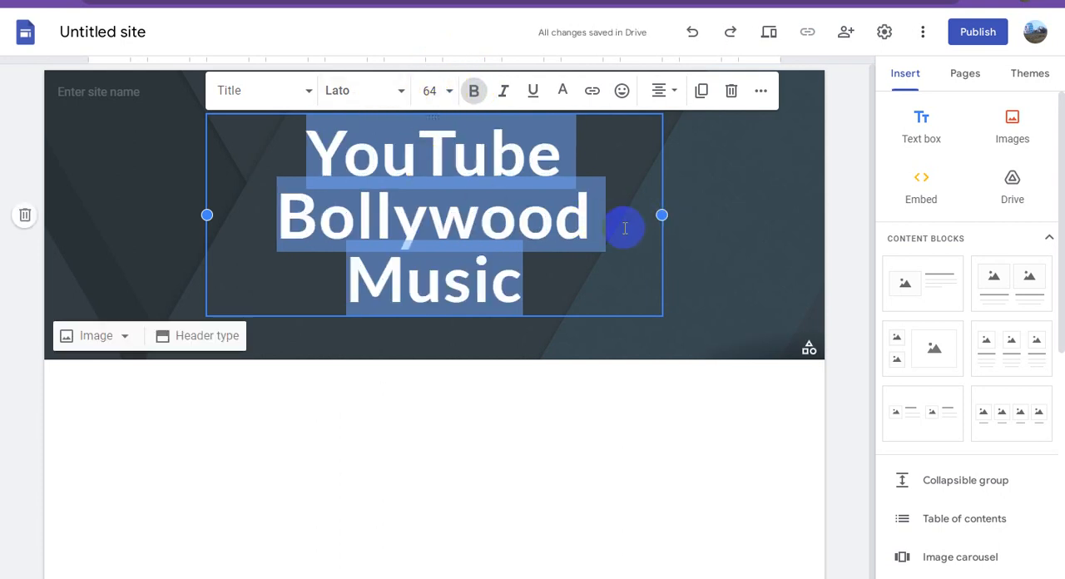
{"action": "left_click", "coordinate": [564, 93]}
{"action": "left_click", "coordinate": [596, 156]}
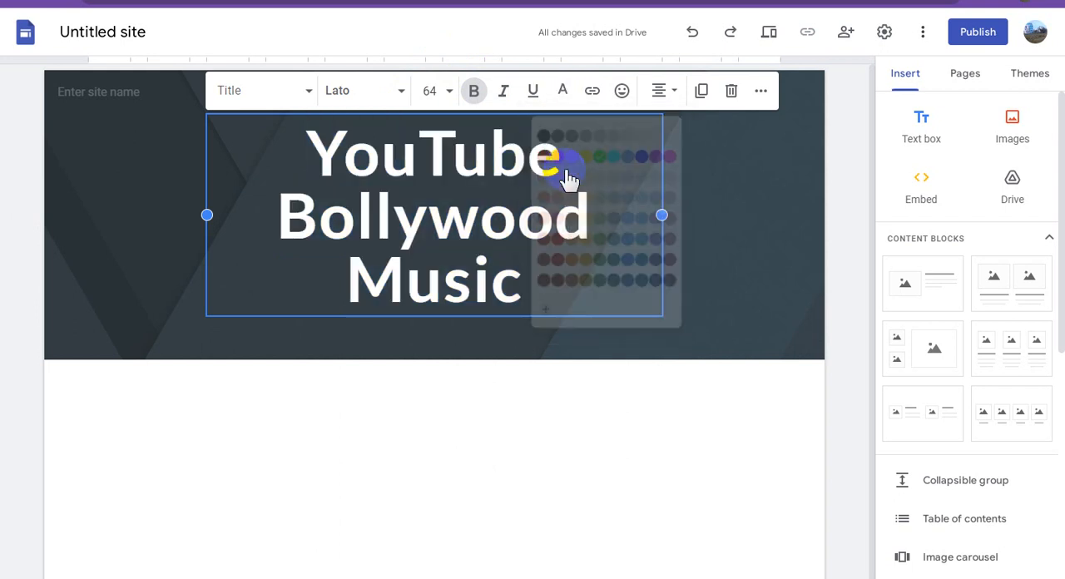
{"action": "left_click", "coordinate": [480, 225]}
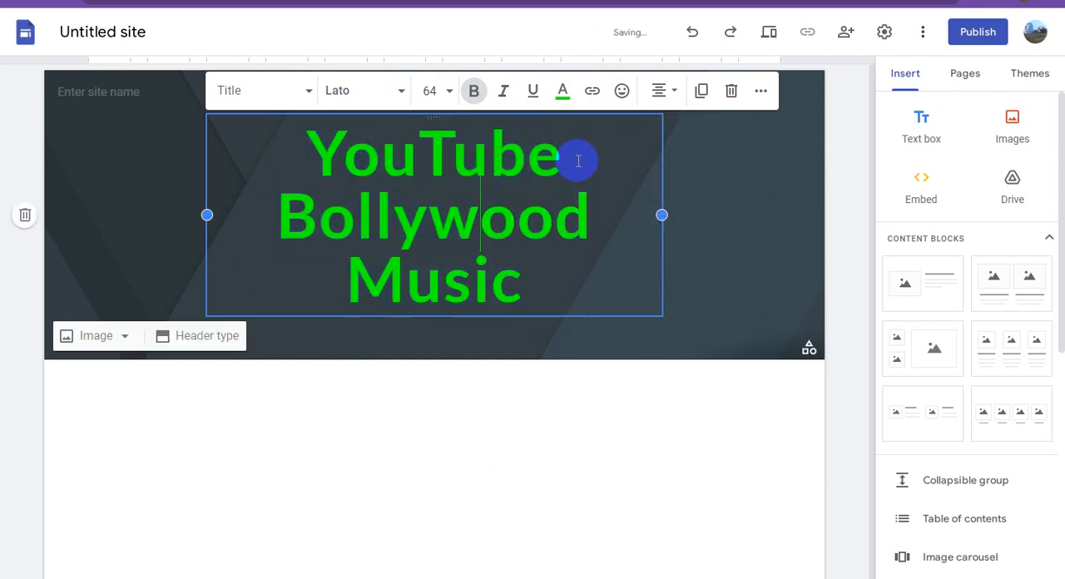
Colour the word "YouTube" in the page title red.
{"action": "left_click_drag", "start_coordinate": [578, 161], "coordinate": [280, 161]}
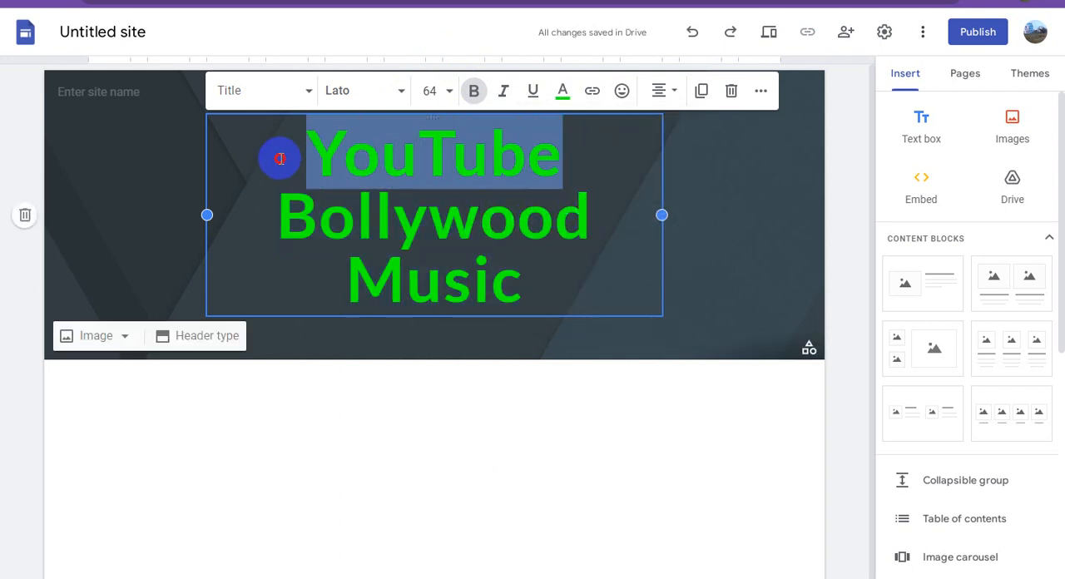
{"action": "left_click", "coordinate": [564, 93]}
{"action": "left_click", "coordinate": [554, 157]}
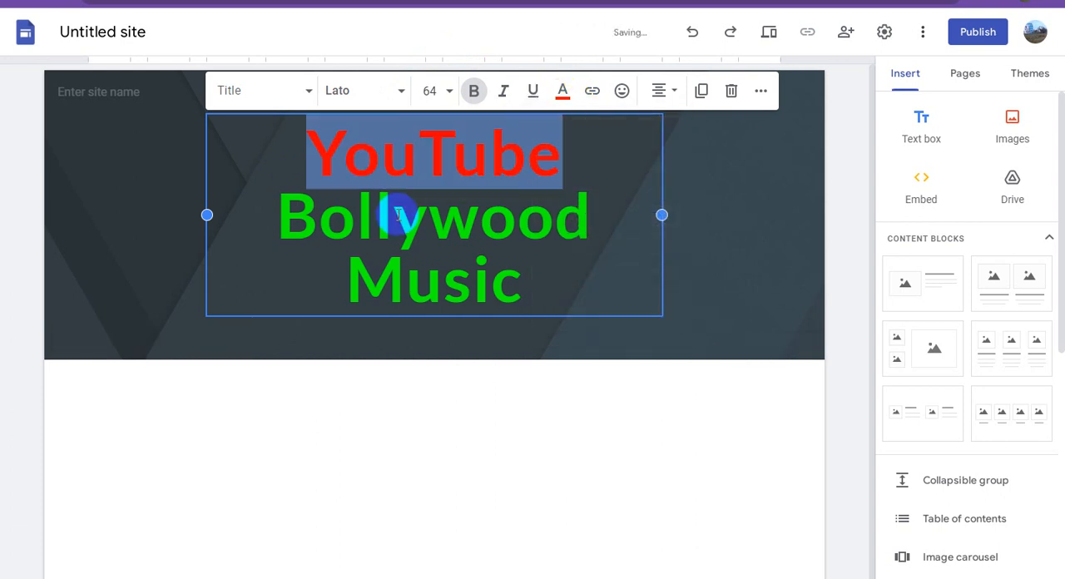
Colour the word "Music" in the page title yellow and deselect the title.
{"action": "left_click", "coordinate": [398, 215]}
{"action": "left_click_drag", "start_coordinate": [524, 283], "coordinate": [324, 284]}
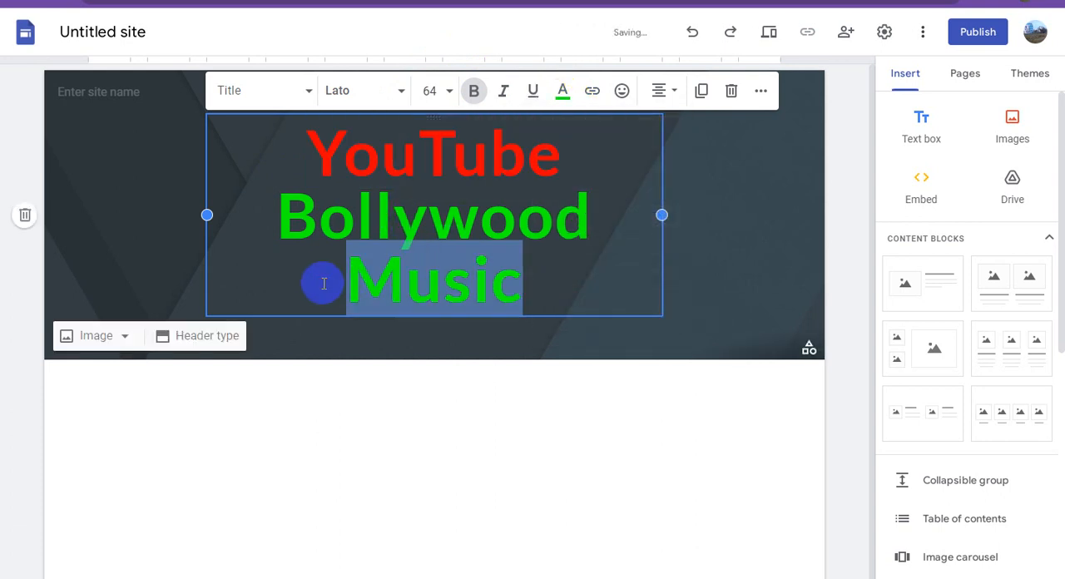
{"action": "left_click", "coordinate": [563, 91]}
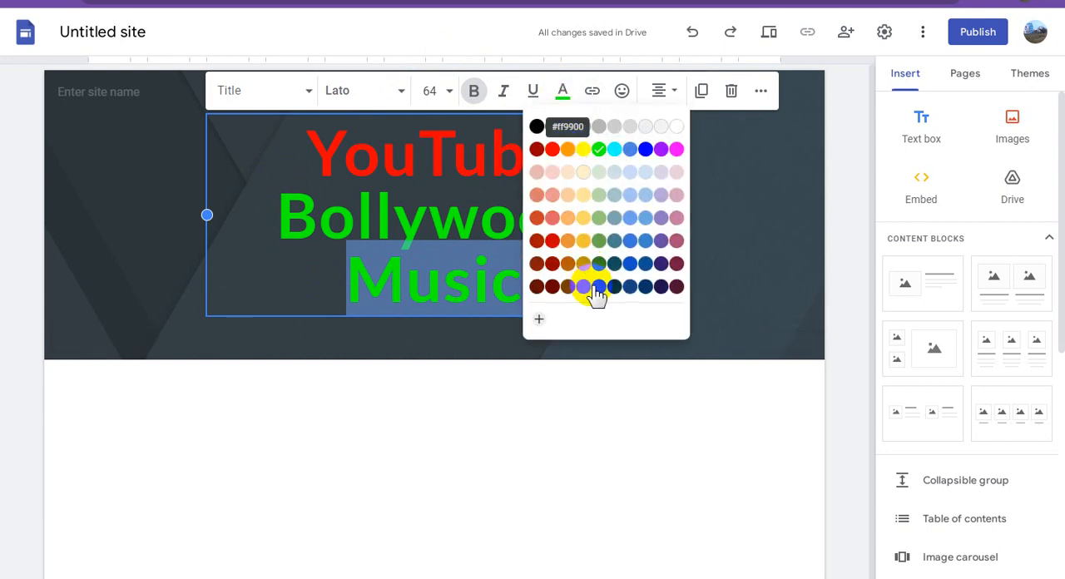
{"action": "left_click", "coordinate": [582, 155]}
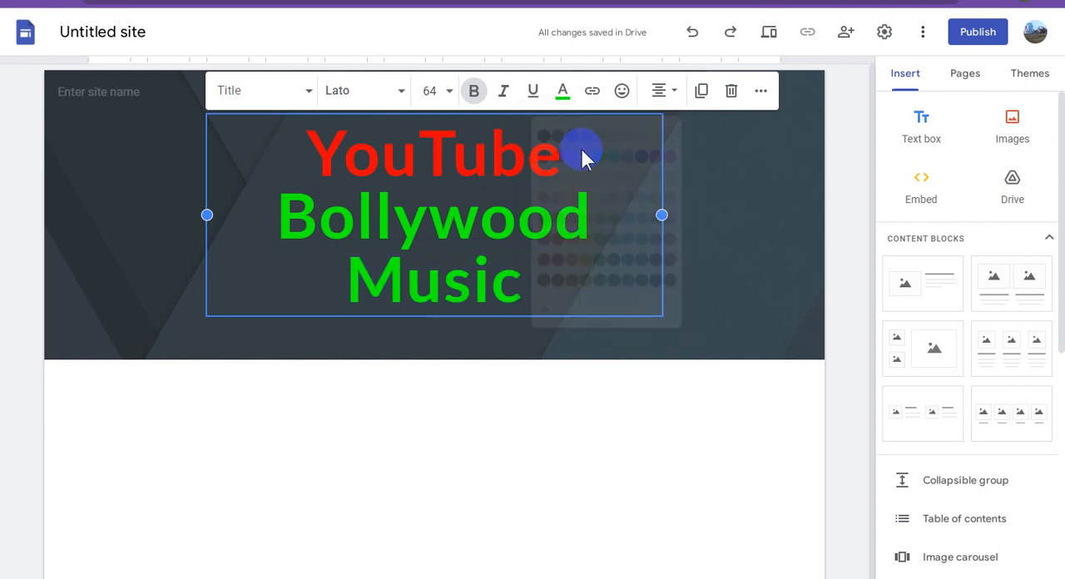
{"action": "left_click", "coordinate": [714, 222]}
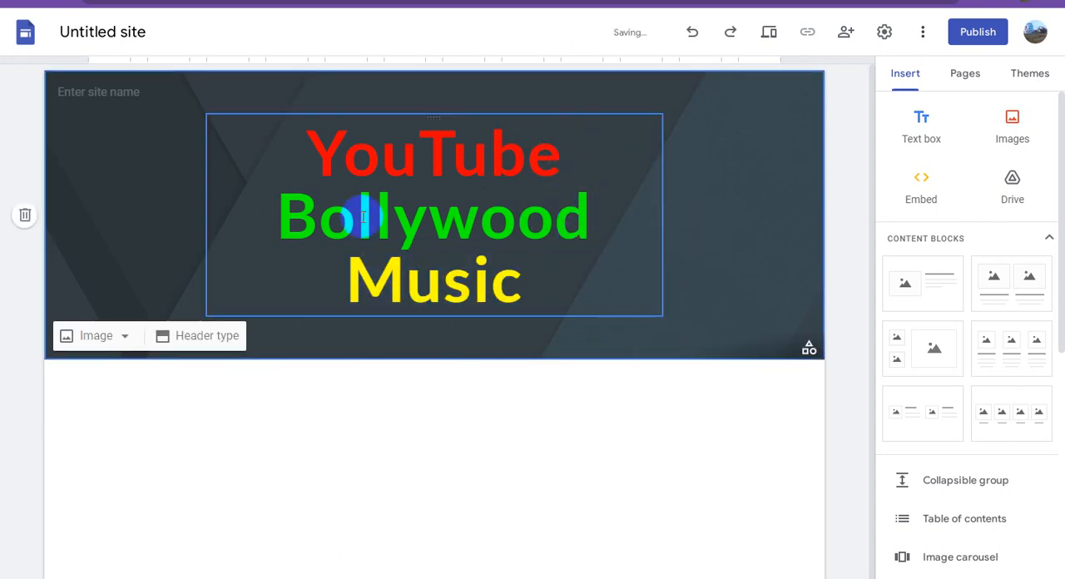
Enter "YouTube Bollywood Music" as the site name in the header.
{"action": "left_click", "coordinate": [131, 93]}
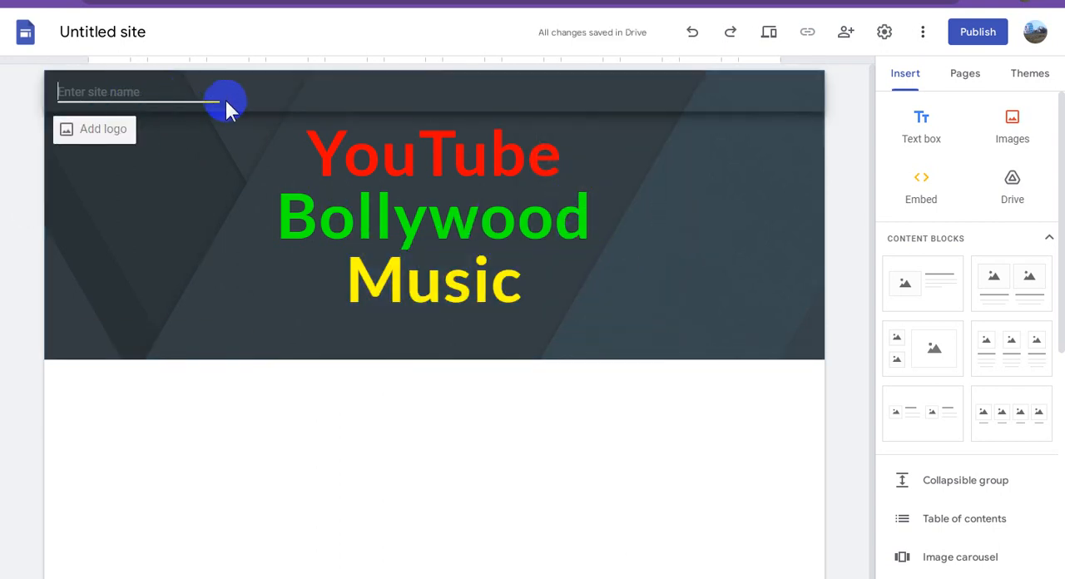
{"action": "key", "text": "ctrl+v"}
{"action": "left_click", "coordinate": [173, 218]}
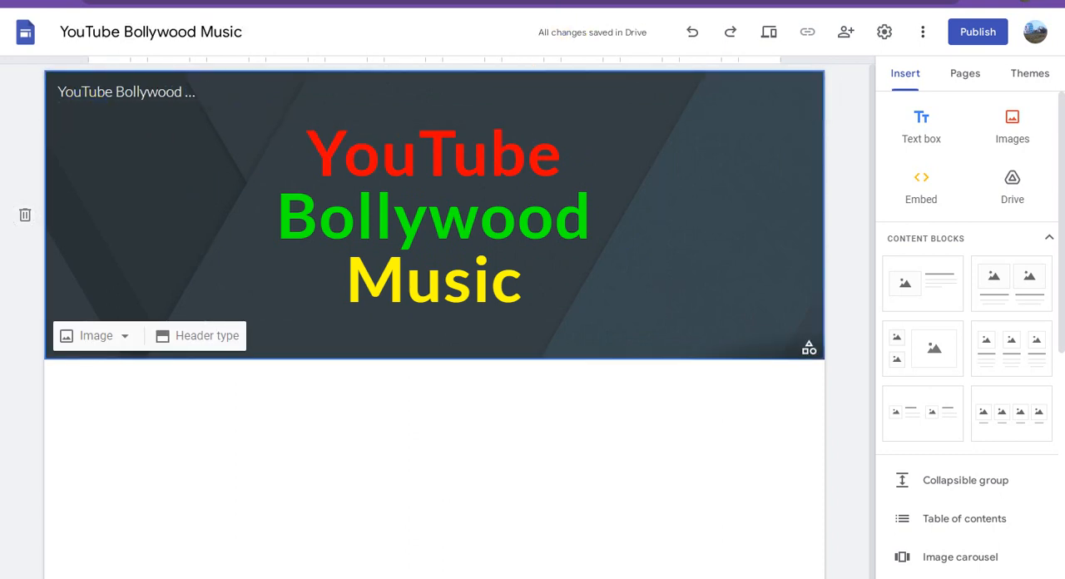
Add the couple photo as the site logo and set its alt text to "YouTube Bollywood Music".
{"action": "key", "text": "ctrl+Tab"}
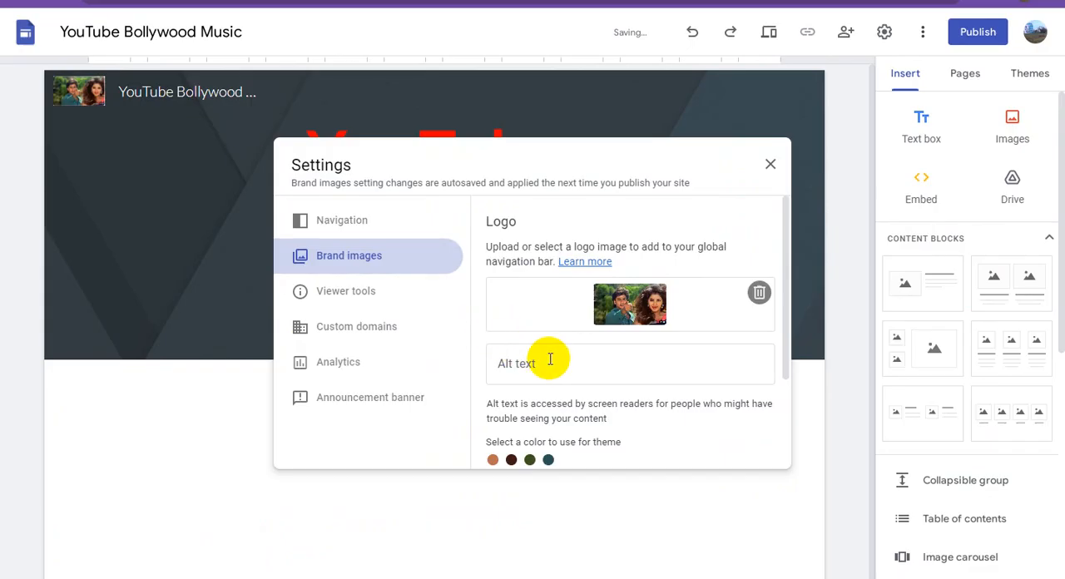
{"action": "left_click", "coordinate": [550, 360]}
{"action": "key", "text": "ctrl+v"}
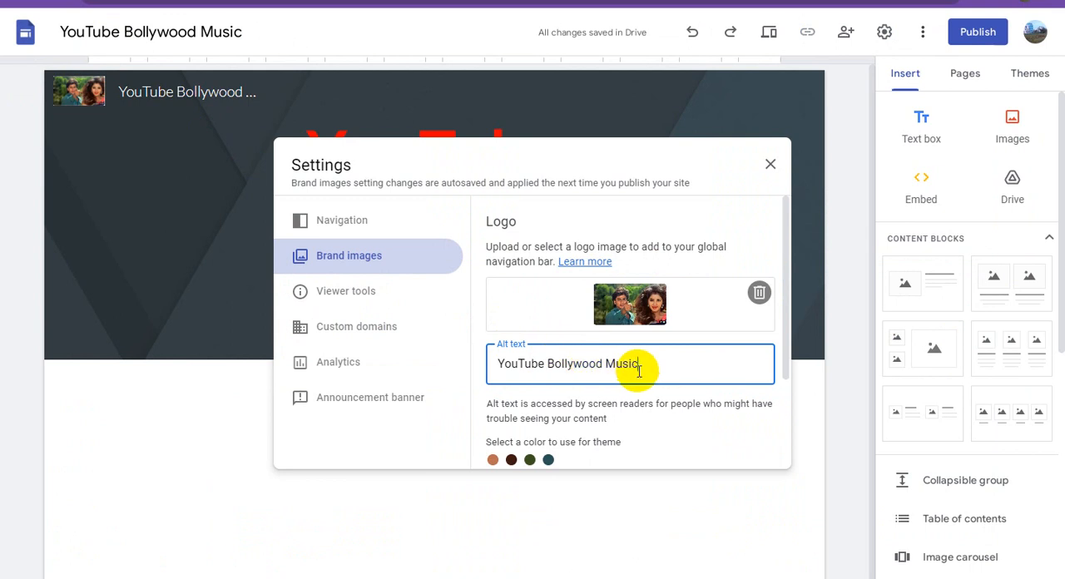
Upload a favicon image for the site and close the brand image settings.
{"action": "scroll", "coordinate": [639, 366], "scroll_direction": "down", "scroll_amount": 3}
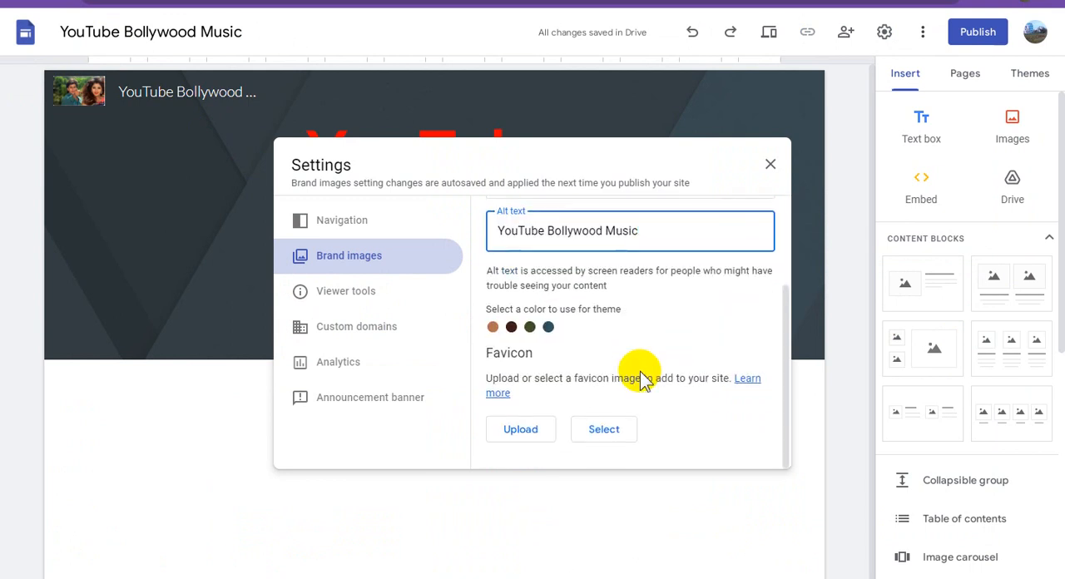
{"action": "left_click", "coordinate": [522, 429]}
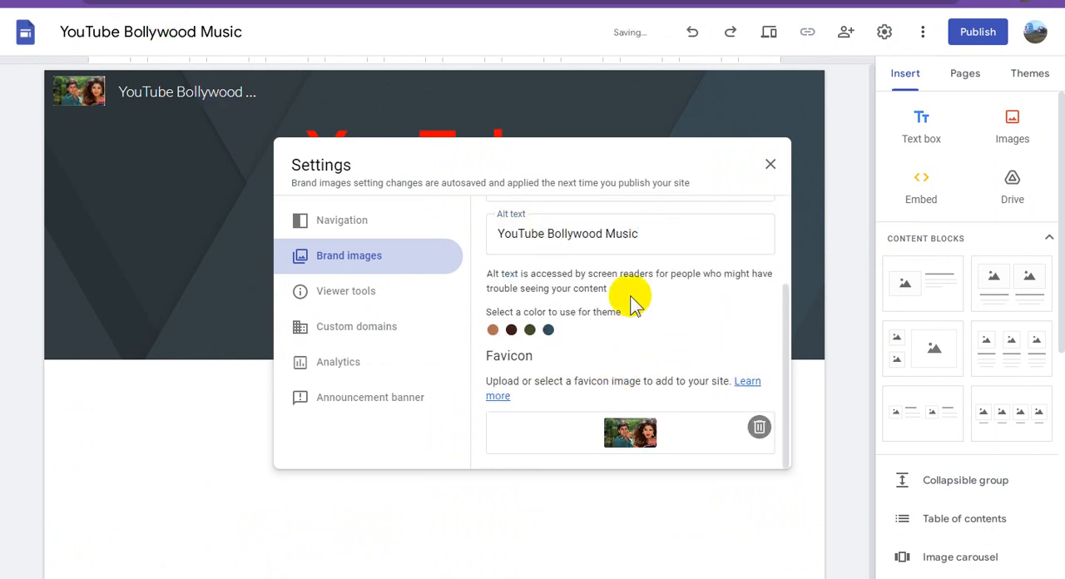
{"action": "scroll", "coordinate": [666, 300], "scroll_direction": "up", "scroll_amount": 3}
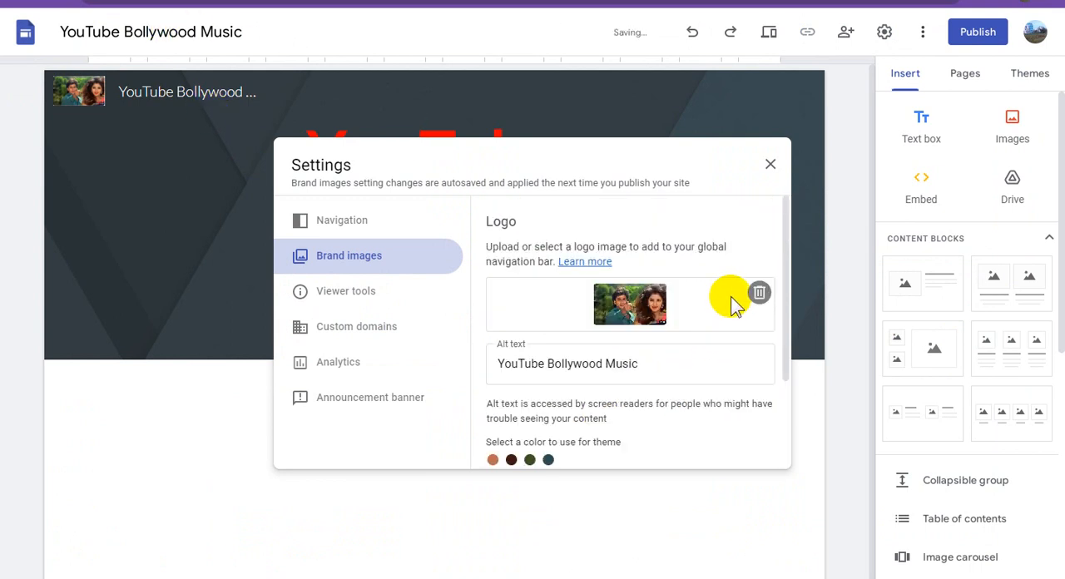
{"action": "left_click", "coordinate": [771, 165]}
{"action": "left_click", "coordinate": [633, 264]}
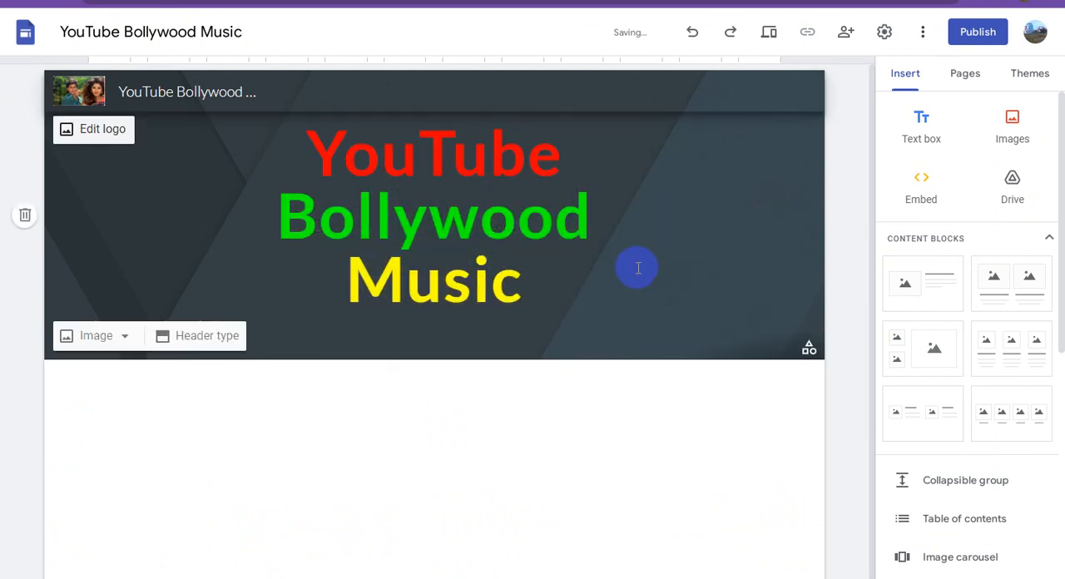
Examine the header type options offered for the page header, keeping the Banner type.
{"action": "left_click", "coordinate": [161, 160]}
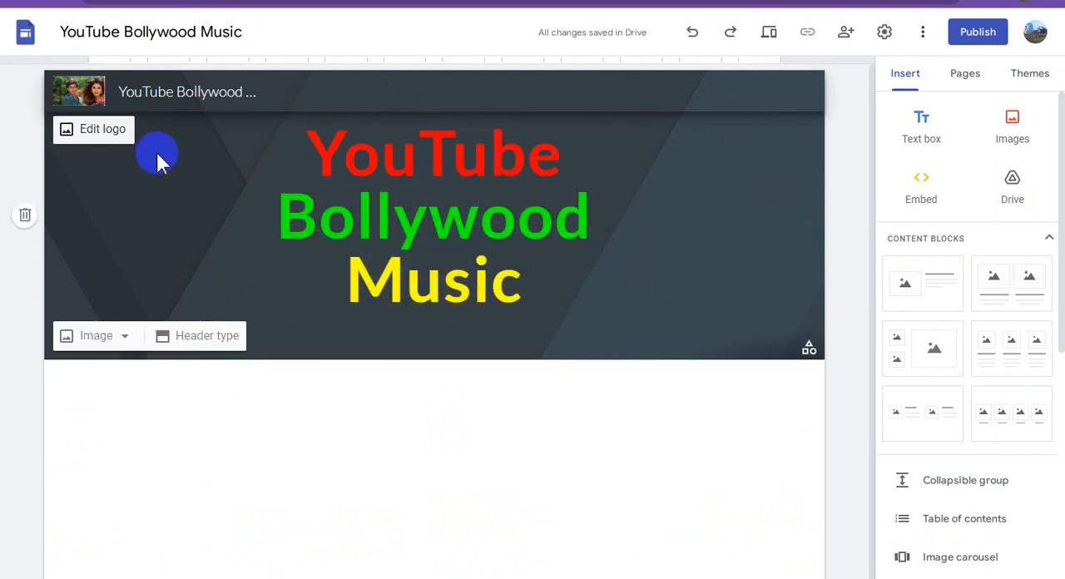
{"action": "left_click", "coordinate": [123, 336]}
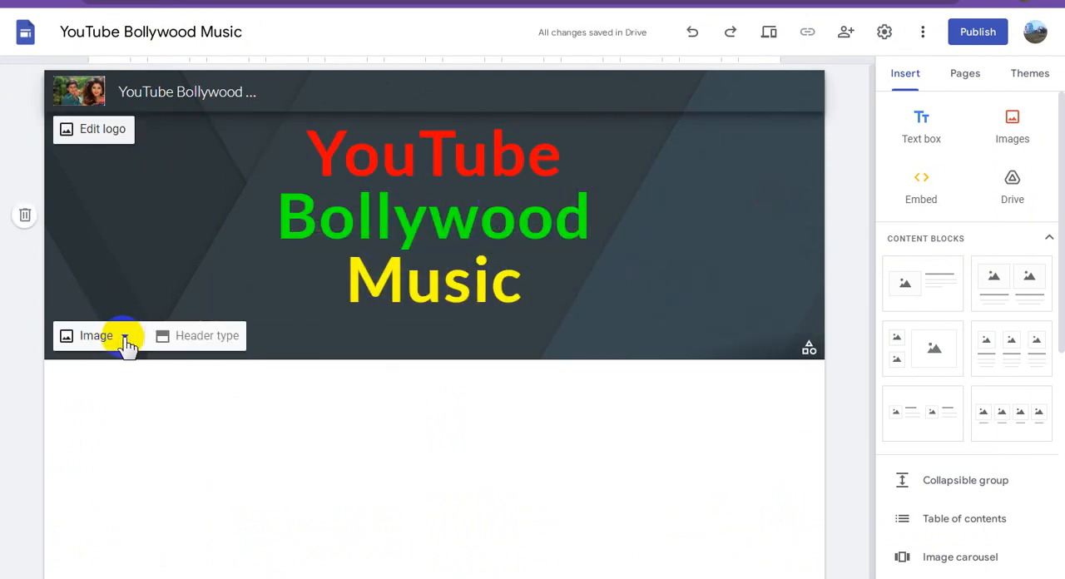
{"action": "left_click", "coordinate": [210, 347]}
{"action": "left_click", "coordinate": [219, 343]}
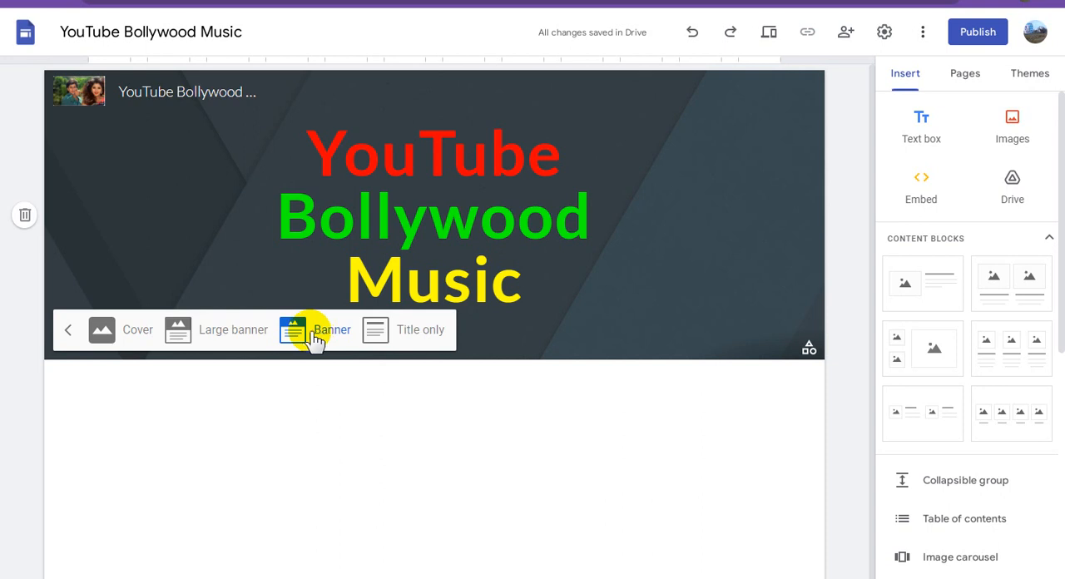
{"action": "left_click", "coordinate": [125, 336]}
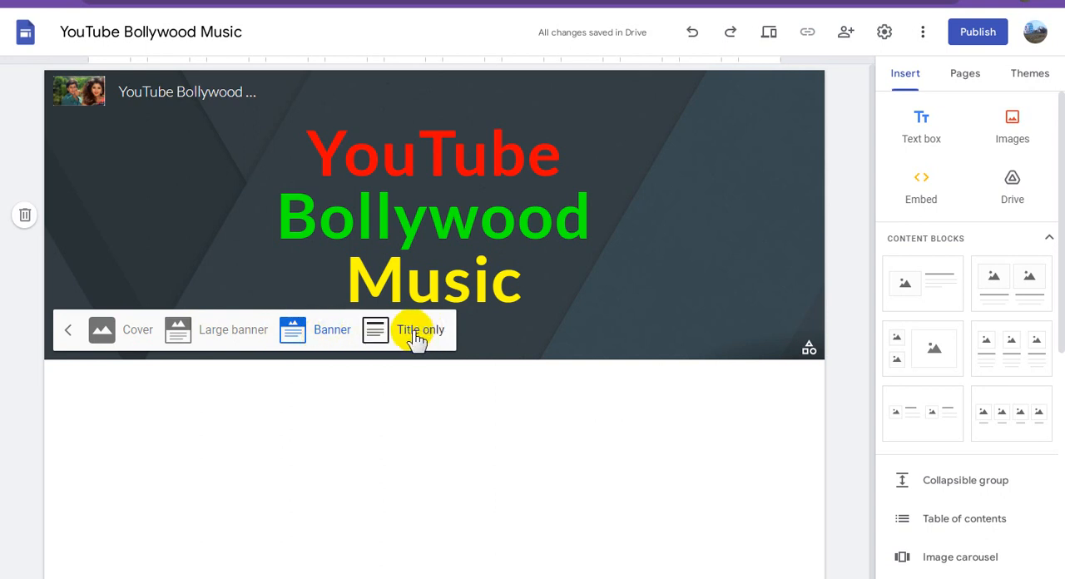
{"action": "left_click", "coordinate": [117, 151]}
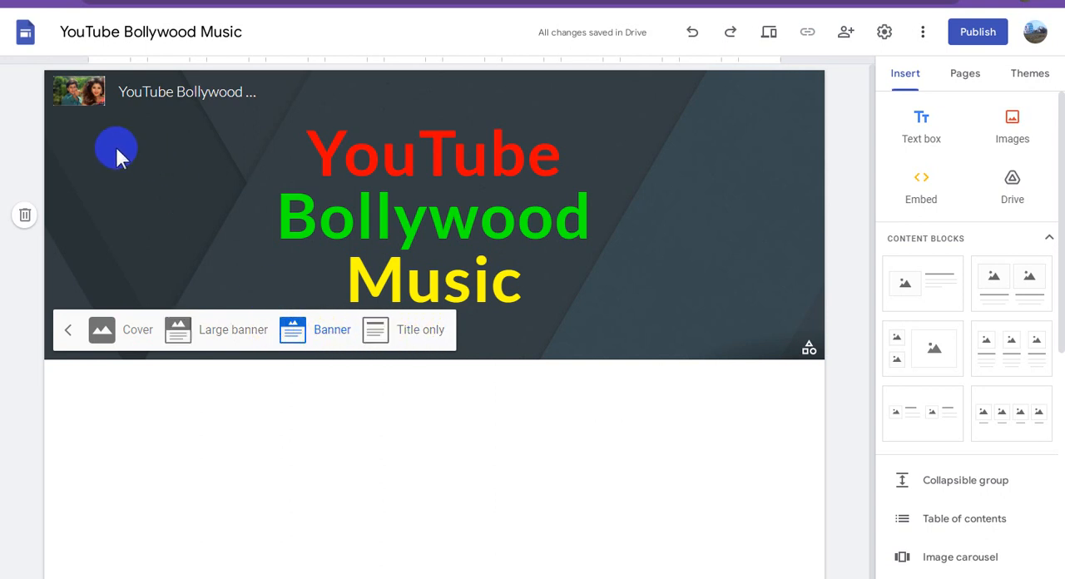
{"action": "left_click", "coordinate": [145, 255]}
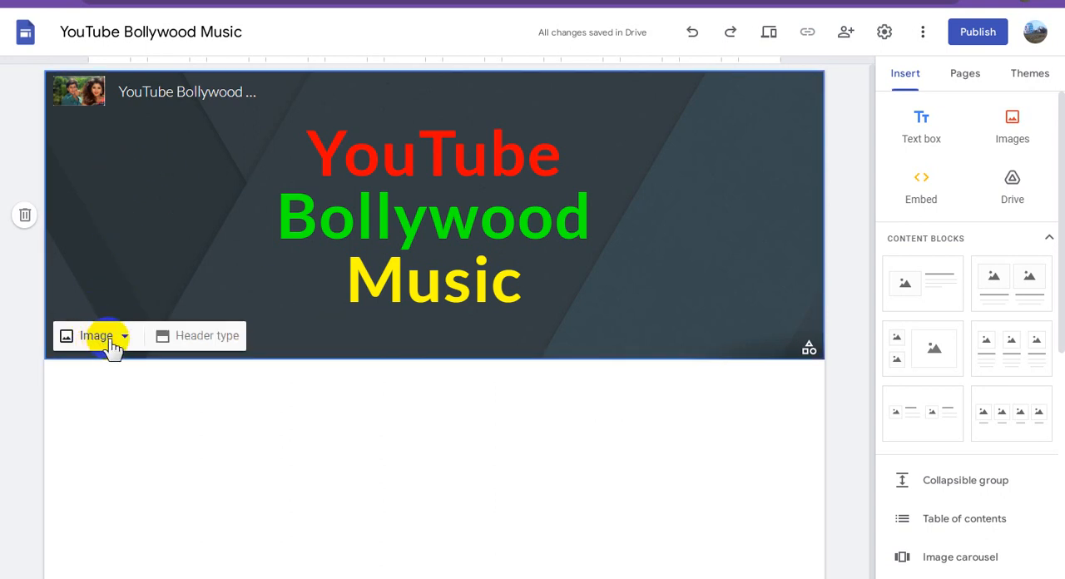
Upload the couple photo as the background image of the page header.
{"action": "left_click", "coordinate": [83, 337]}
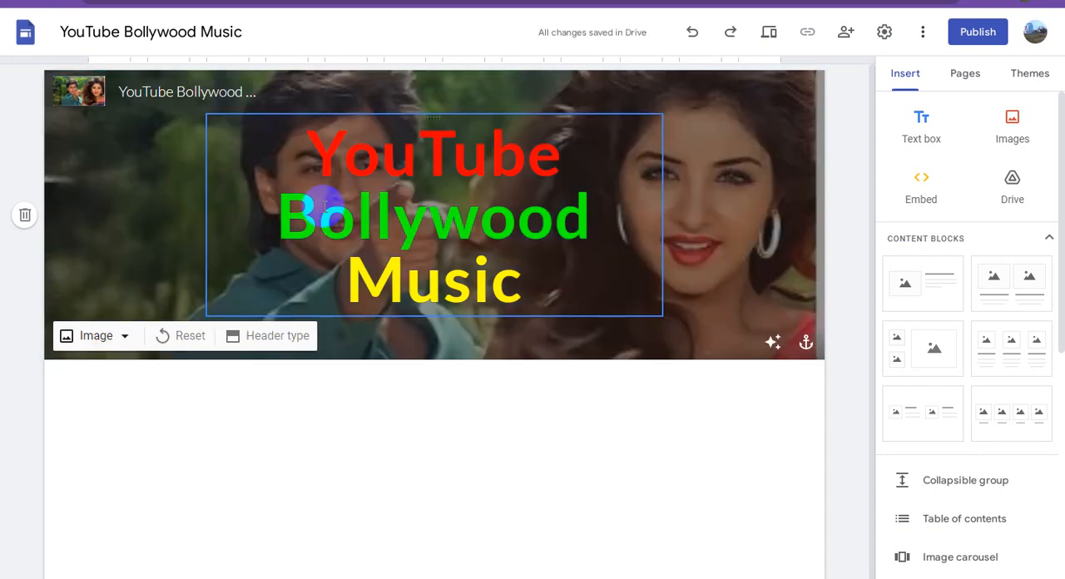
{"action": "left_click", "coordinate": [694, 380]}
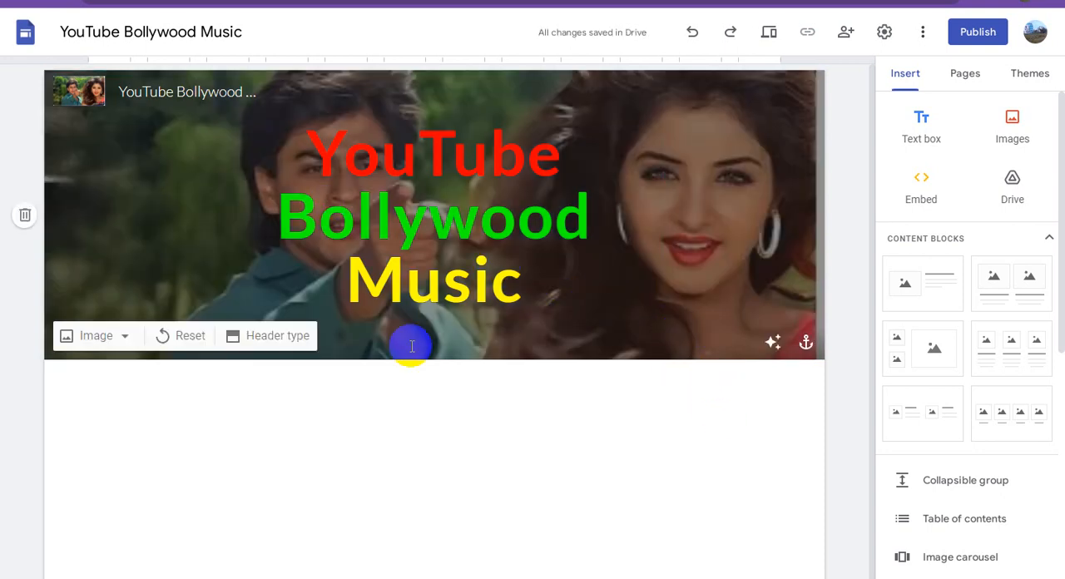
{"action": "left_click", "coordinate": [433, 292]}
{"action": "left_click", "coordinate": [505, 325]}
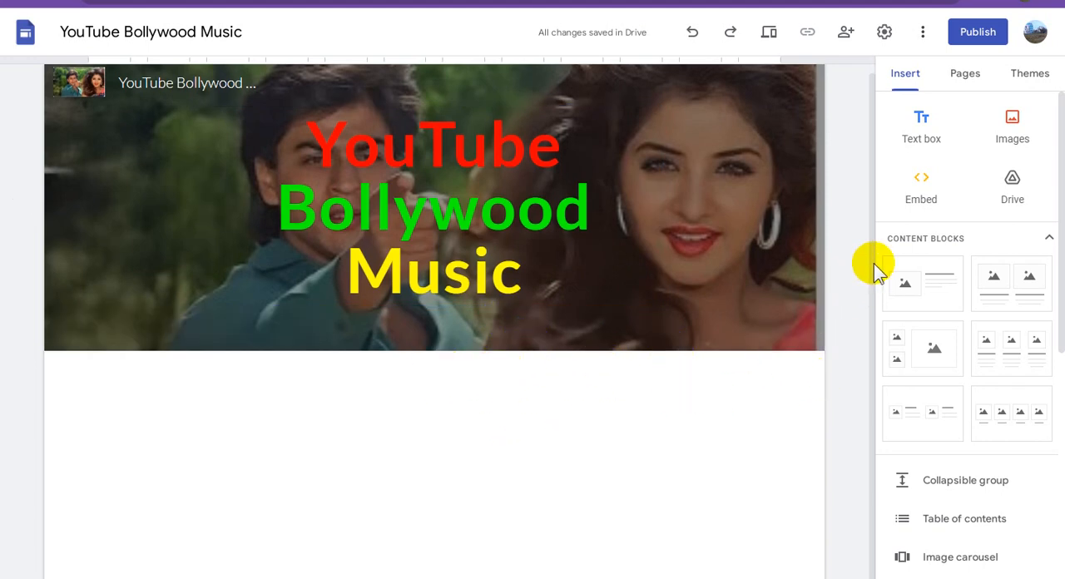
Insert a text box below the header containing "Waching Now : YouTube Bollywood Music".
{"action": "left_click", "coordinate": [915, 125]}
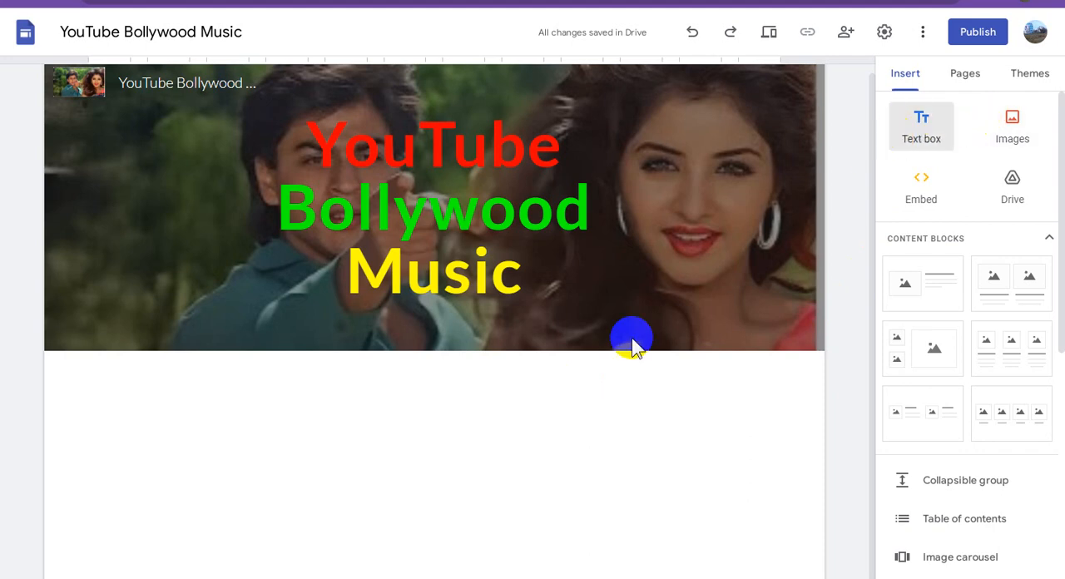
{"action": "left_click", "coordinate": [456, 386]}
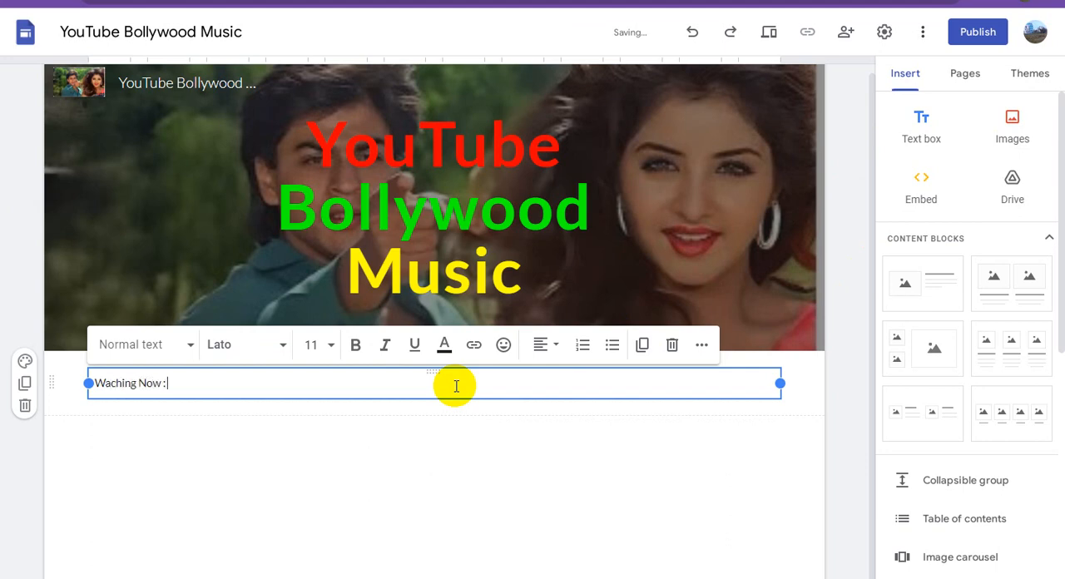
{"action": "type", "text": "Waching Now :"}
{"action": "type", "text": "YouTube Bollywood Music"}
{"action": "key", "text": "Return"}
{"action": "key", "text": "BackSpace"}
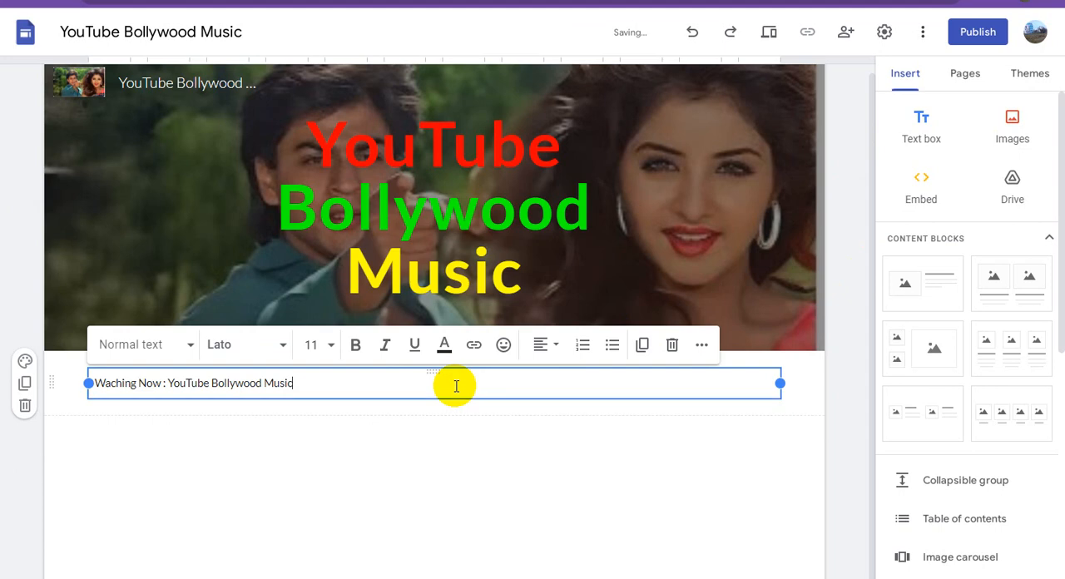
Make the "Waching Now : YouTube Bollywood Music" text bold and set its font size to 24.
{"action": "triple_click", "coordinate": [264, 383]}
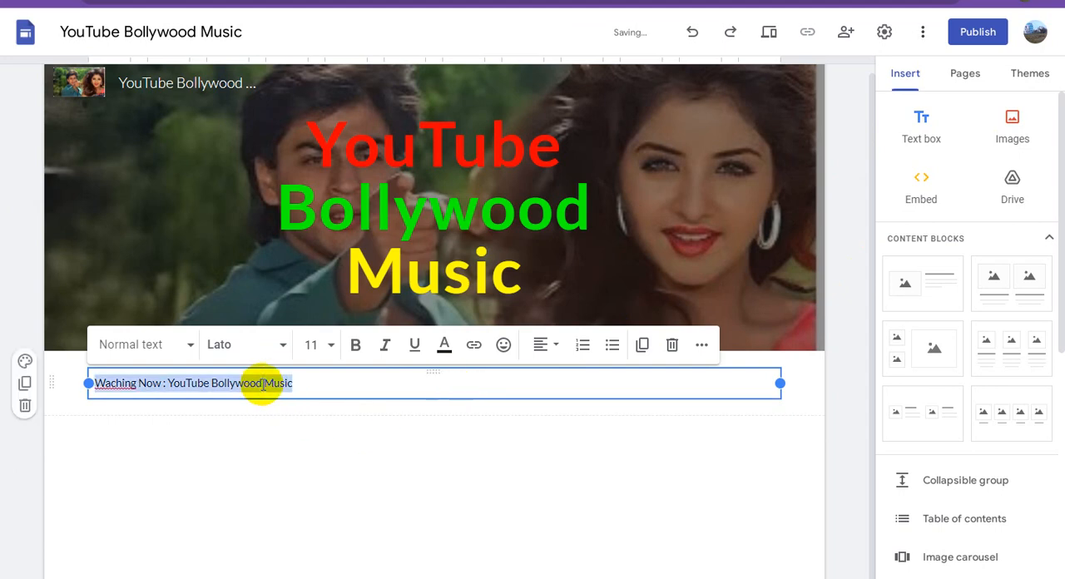
{"action": "left_click", "coordinate": [355, 345]}
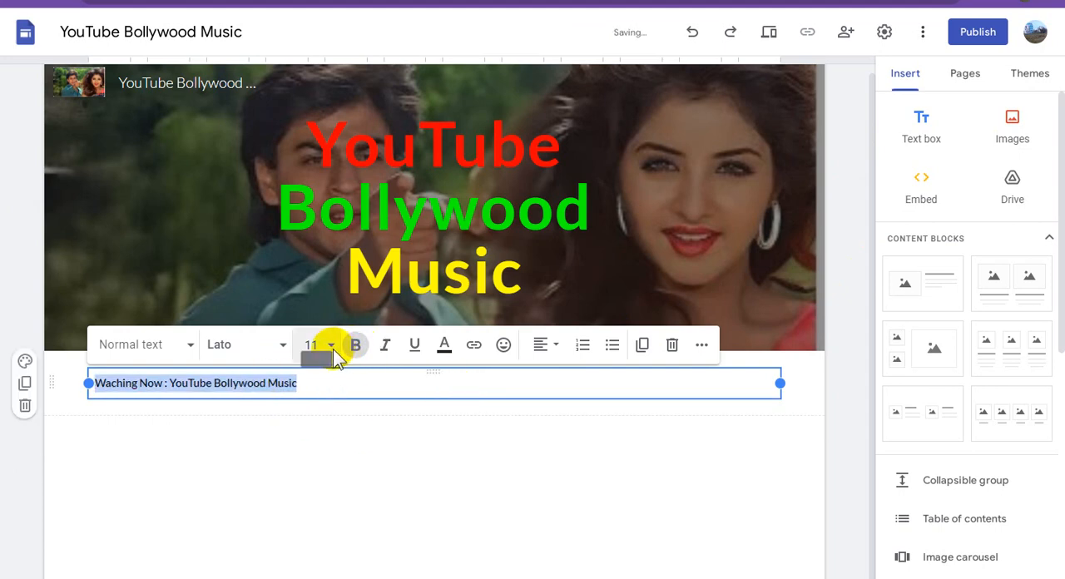
{"action": "left_click", "coordinate": [333, 349]}
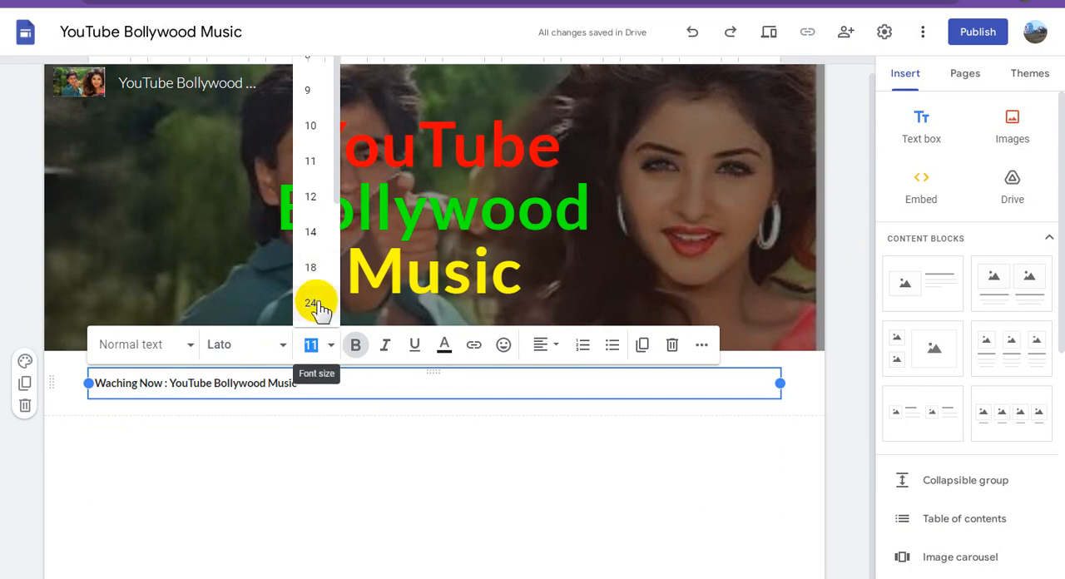
{"action": "left_click", "coordinate": [311, 304]}
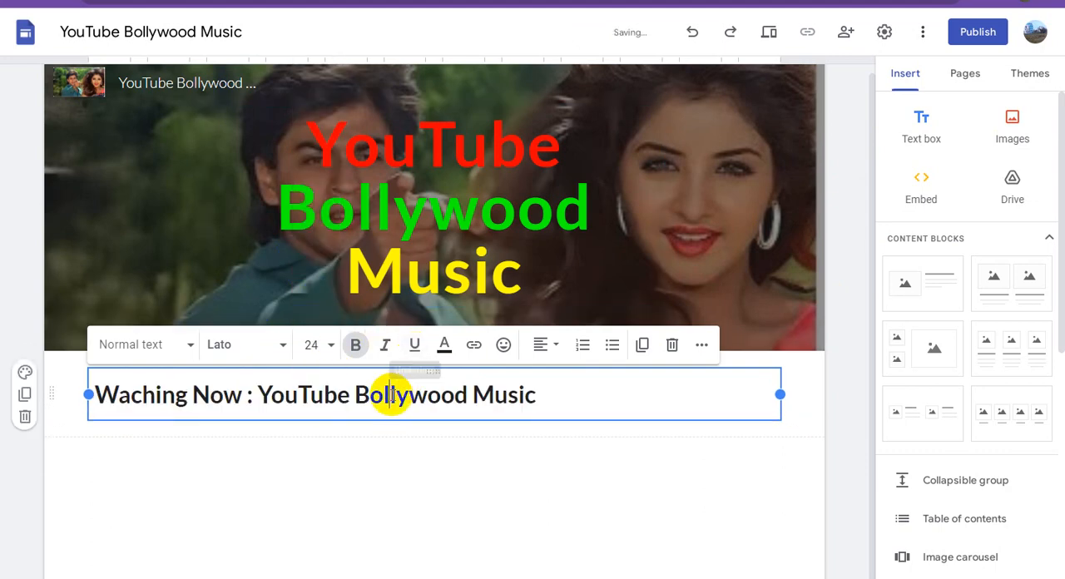
Colour the "Waching Now : YouTube Bollywood Music" text red and centre it in its text box.
{"action": "left_click", "coordinate": [445, 345]}
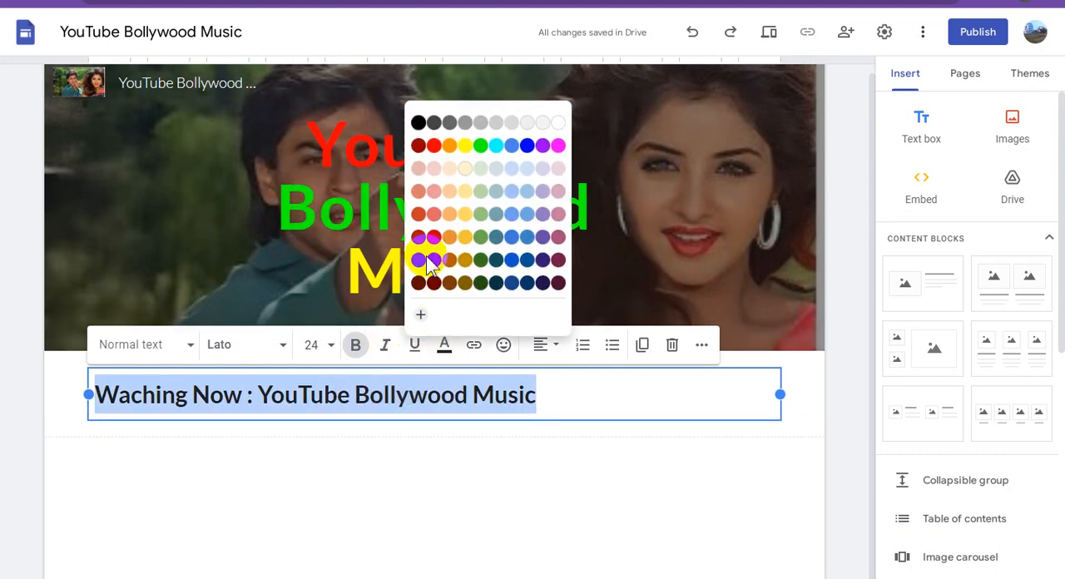
{"action": "left_click", "coordinate": [434, 147]}
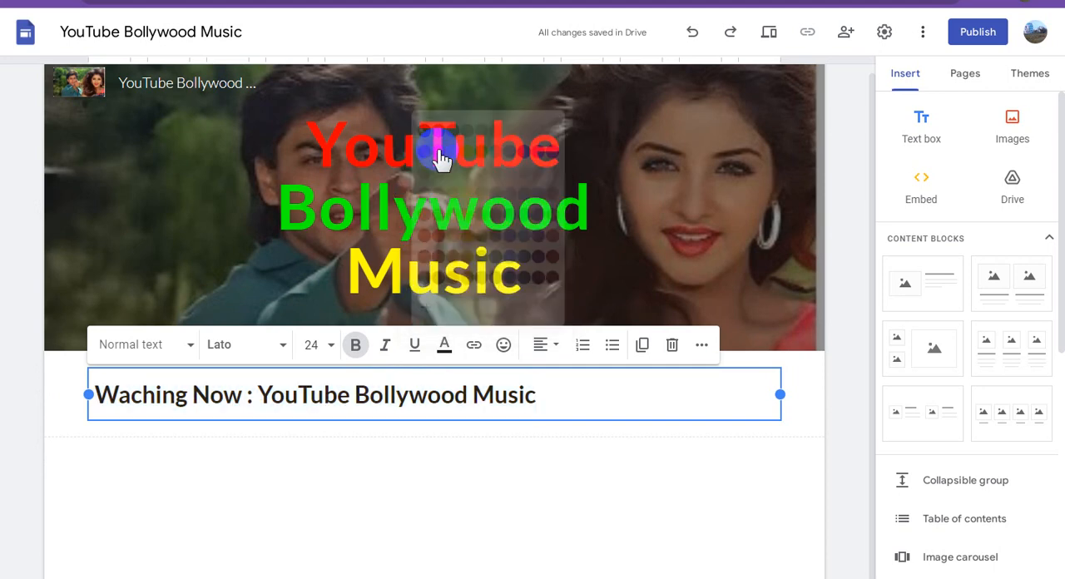
{"action": "left_click", "coordinate": [542, 345]}
{"action": "left_click", "coordinate": [543, 428]}
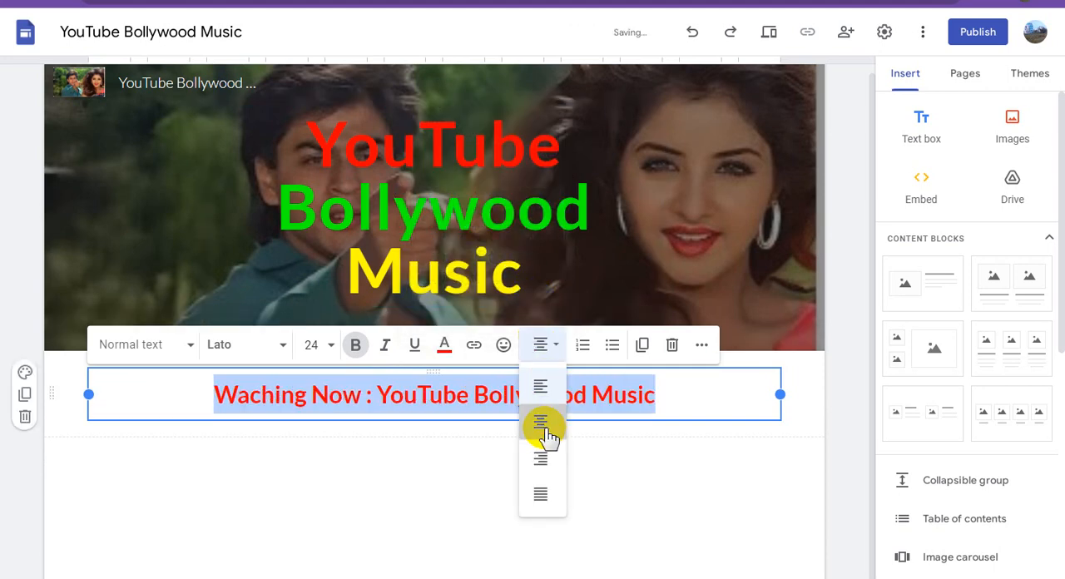
{"action": "left_click", "coordinate": [600, 473]}
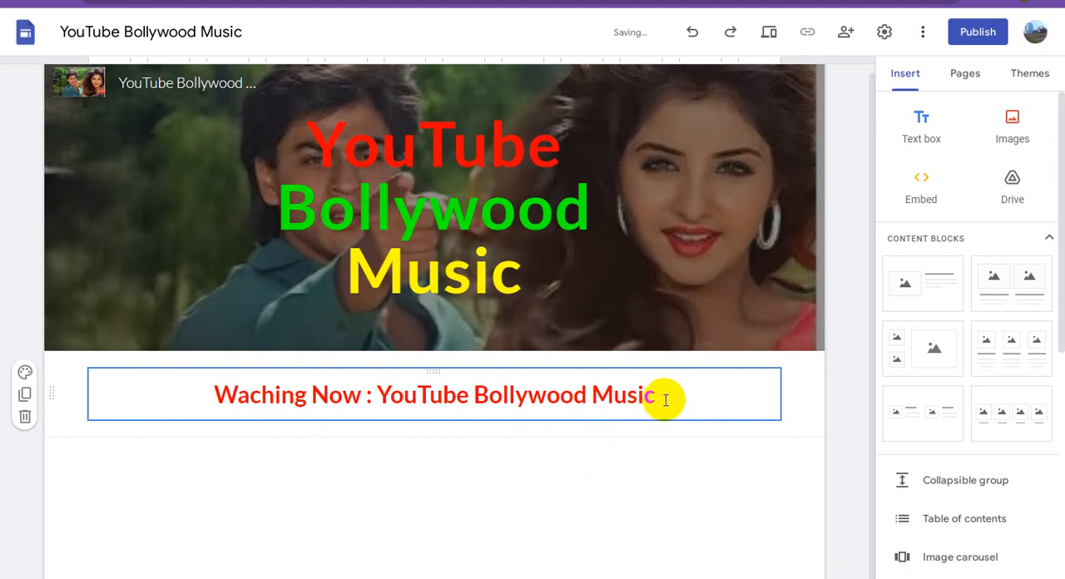
Add "~~~" at both the end and the start of the "Waching Now : YouTube Bollywood Music" line.
{"action": "left_click", "coordinate": [665, 399]}
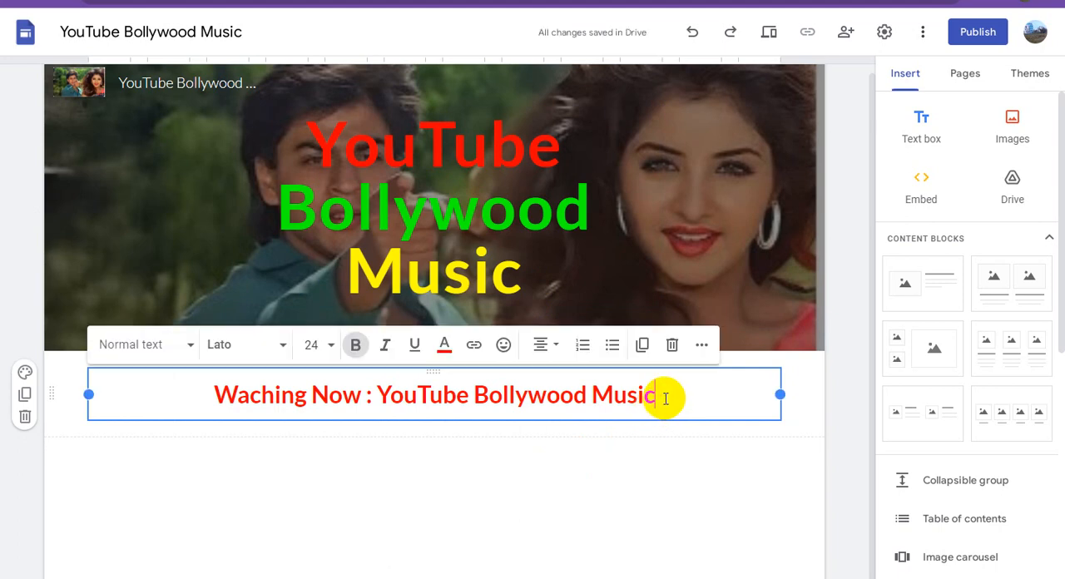
{"action": "type", "text": "~~~"}
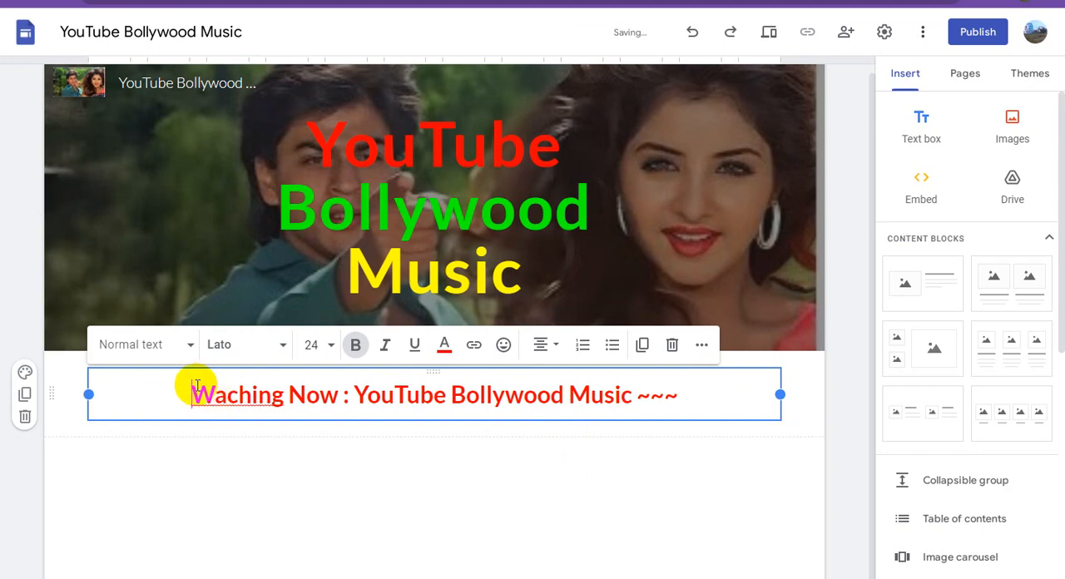
{"action": "type", "text": "~~~"}
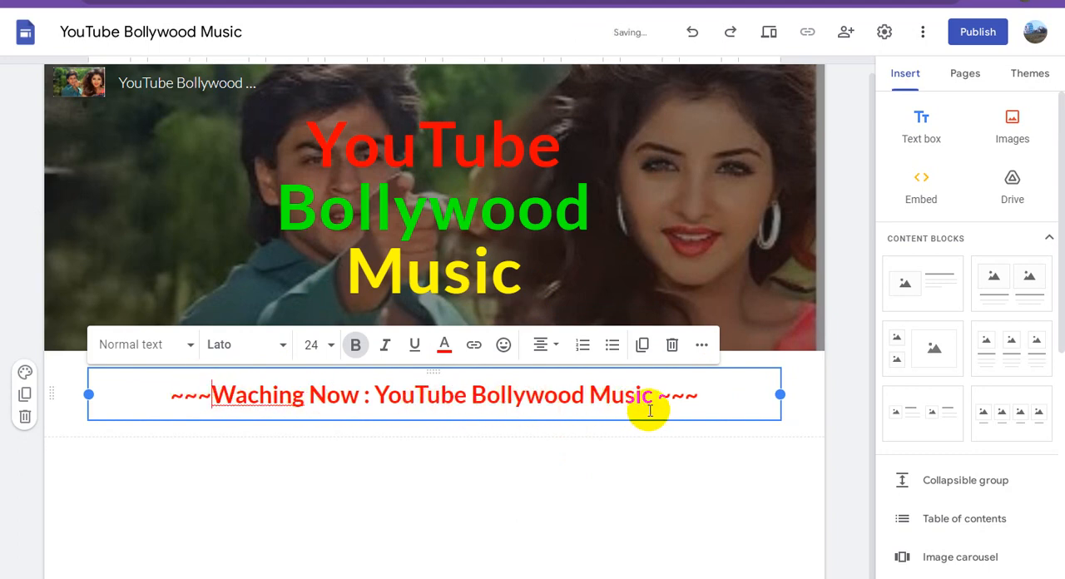
{"action": "left_click", "coordinate": [672, 462]}
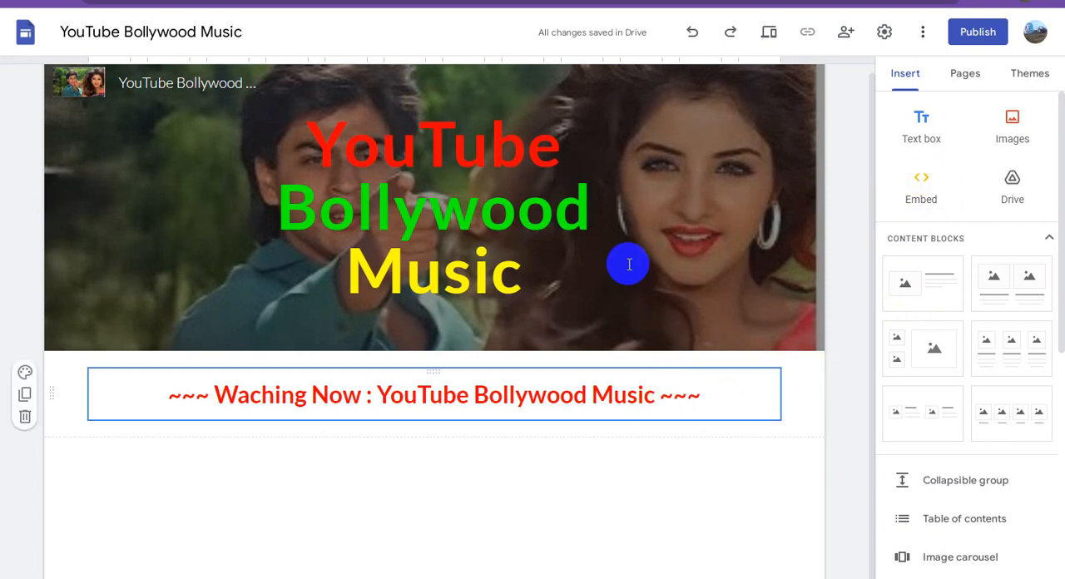
Switch to YouTube and copy the embed code of the "Main Hoon Ladki Kunwari Tu Kuwara Ladka" video.
{"action": "left_click", "coordinate": [583, 3]}
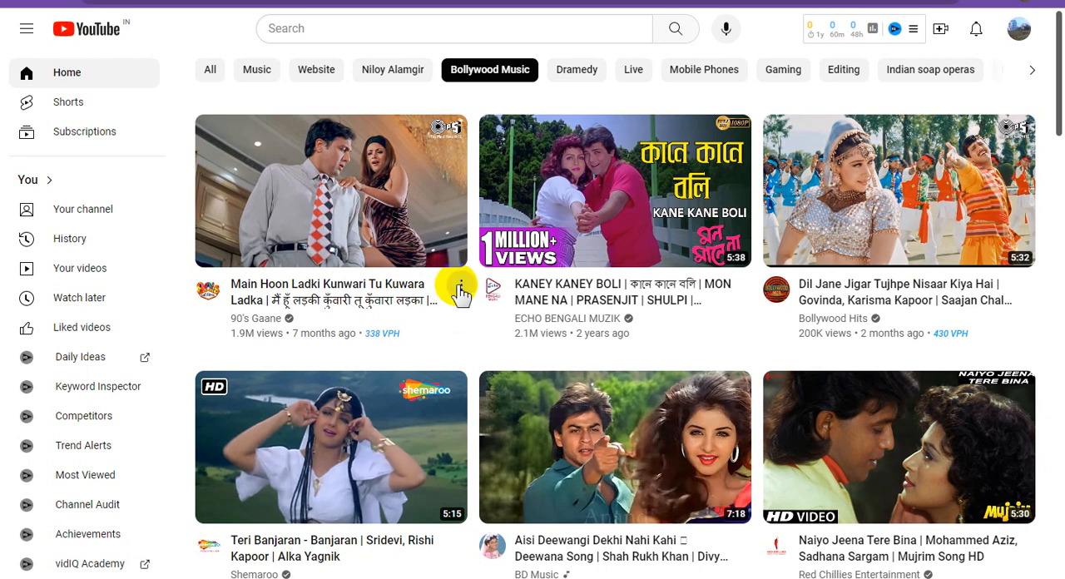
{"action": "left_click", "coordinate": [460, 289]}
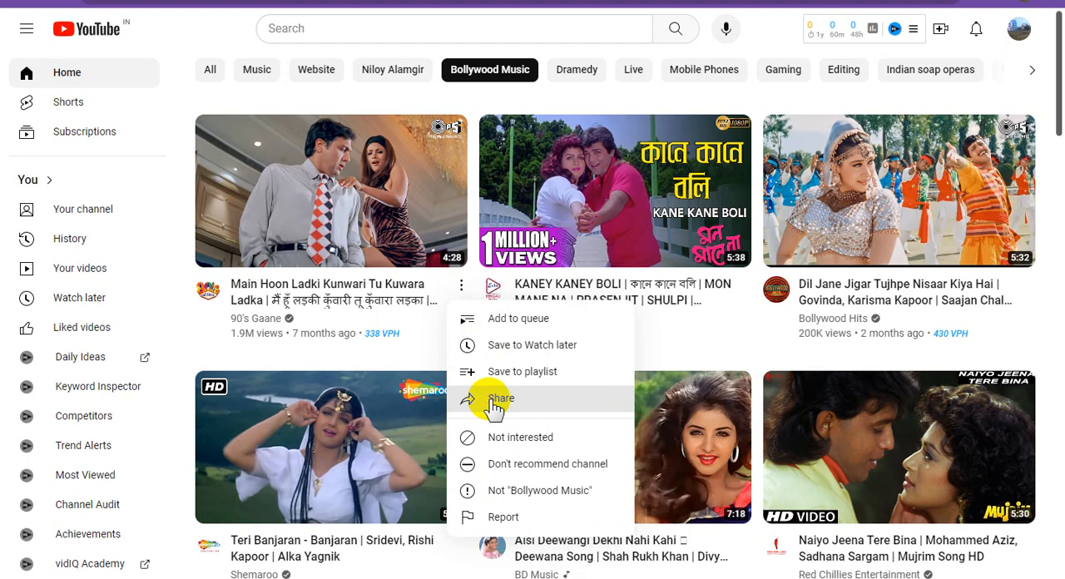
{"action": "left_click", "coordinate": [496, 403]}
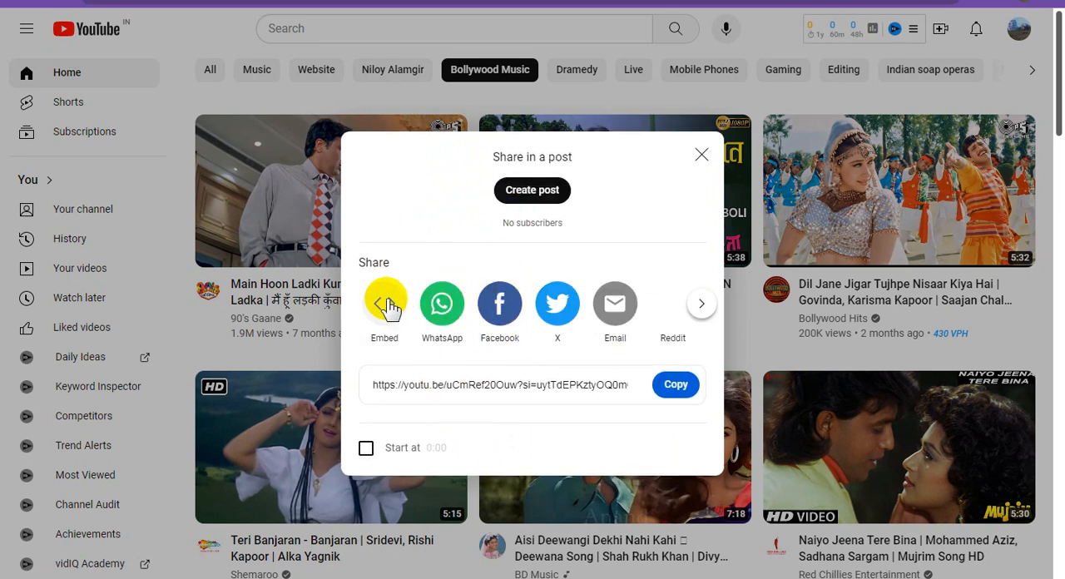
{"action": "left_click", "coordinate": [386, 305]}
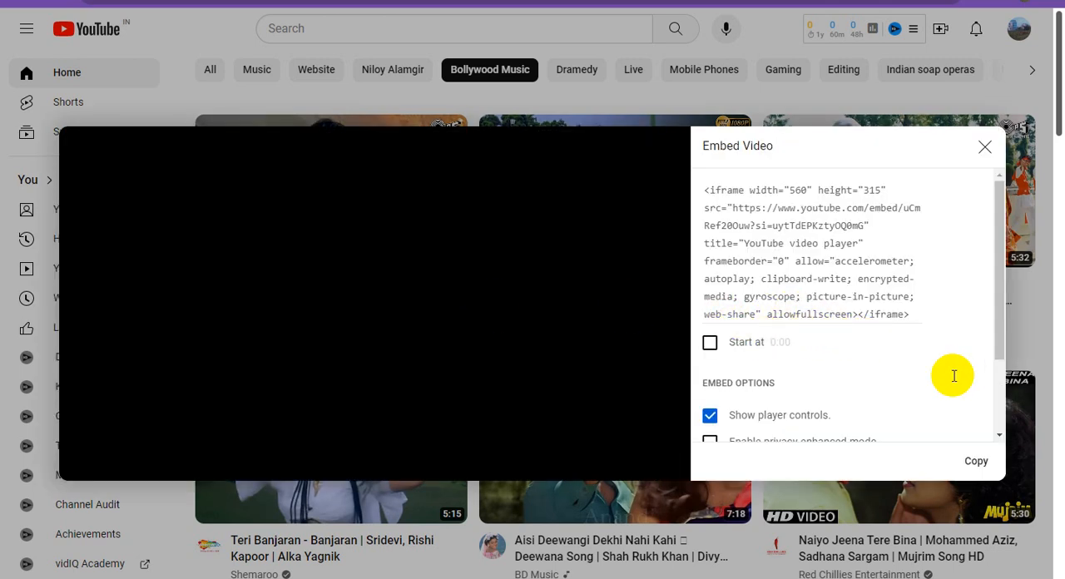
{"action": "left_click", "coordinate": [978, 463]}
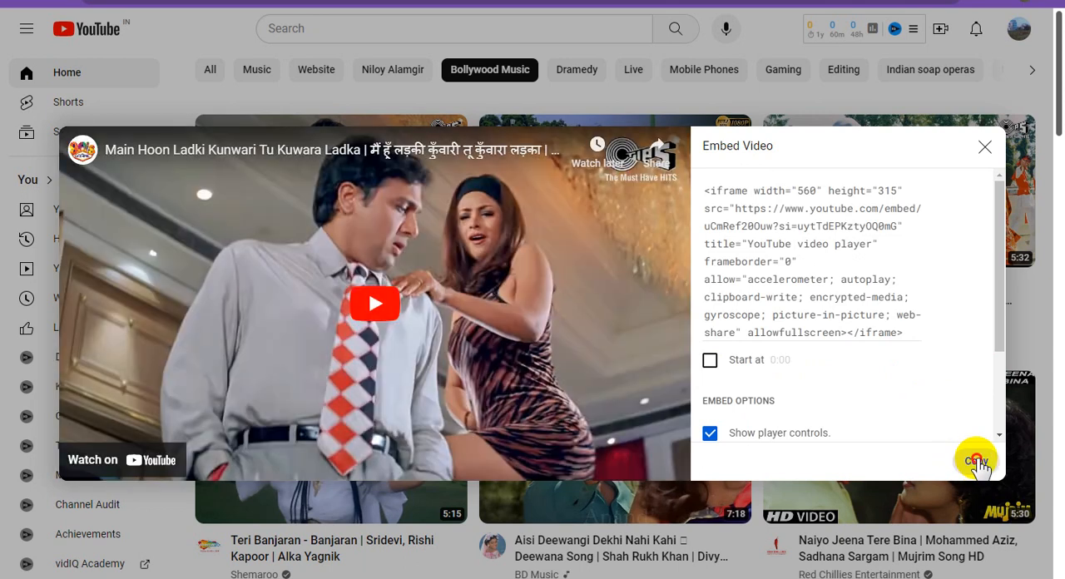
{"action": "left_click", "coordinate": [978, 463]}
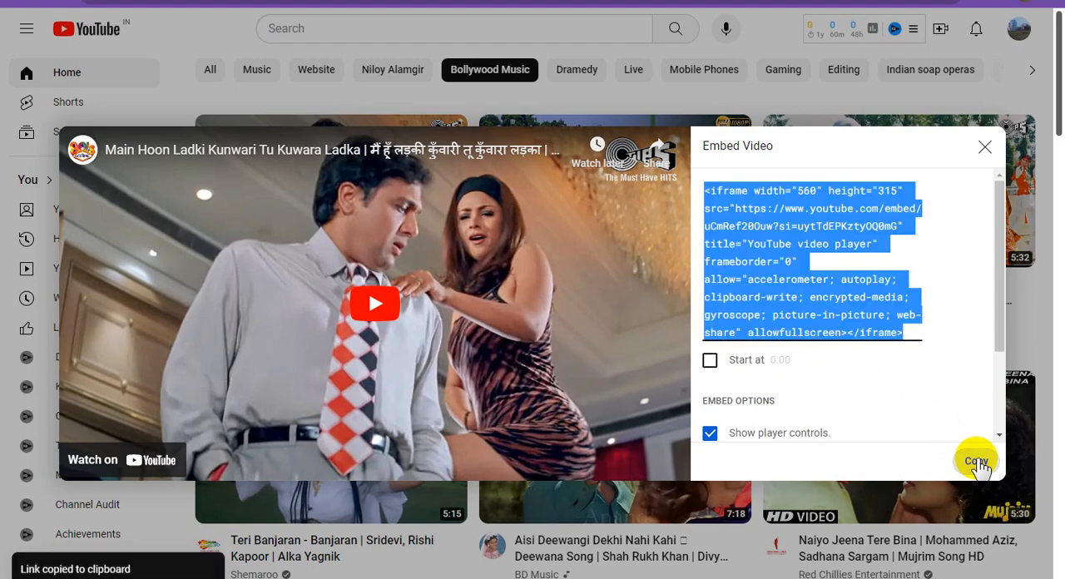
Return to Google Sites and insert the copied video embed code as an embed below the "Waching Now" text.
{"action": "left_click", "coordinate": [745, 2]}
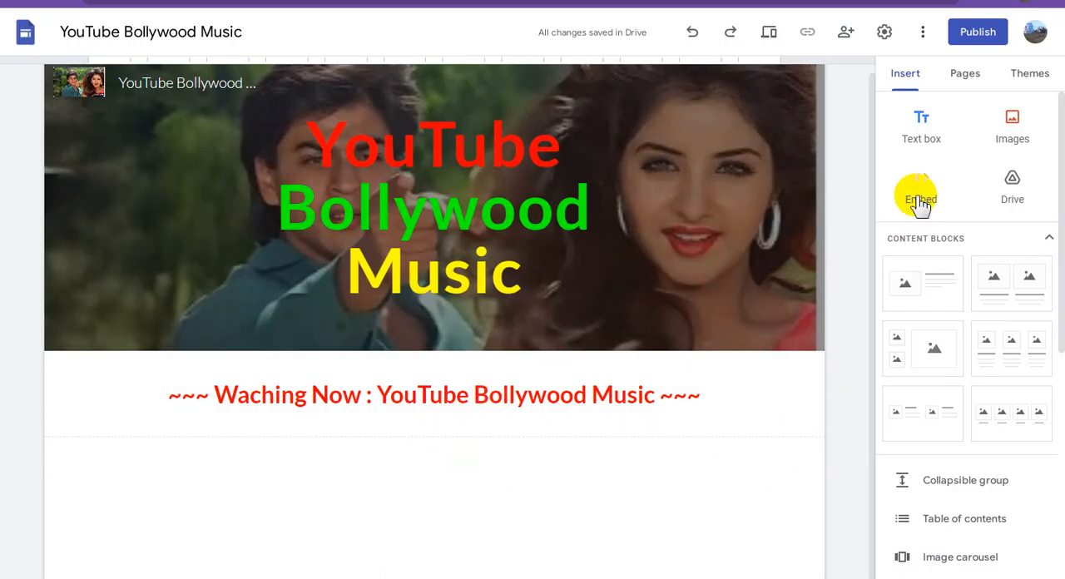
{"action": "left_click", "coordinate": [613, 394]}
{"action": "left_click", "coordinate": [915, 183]}
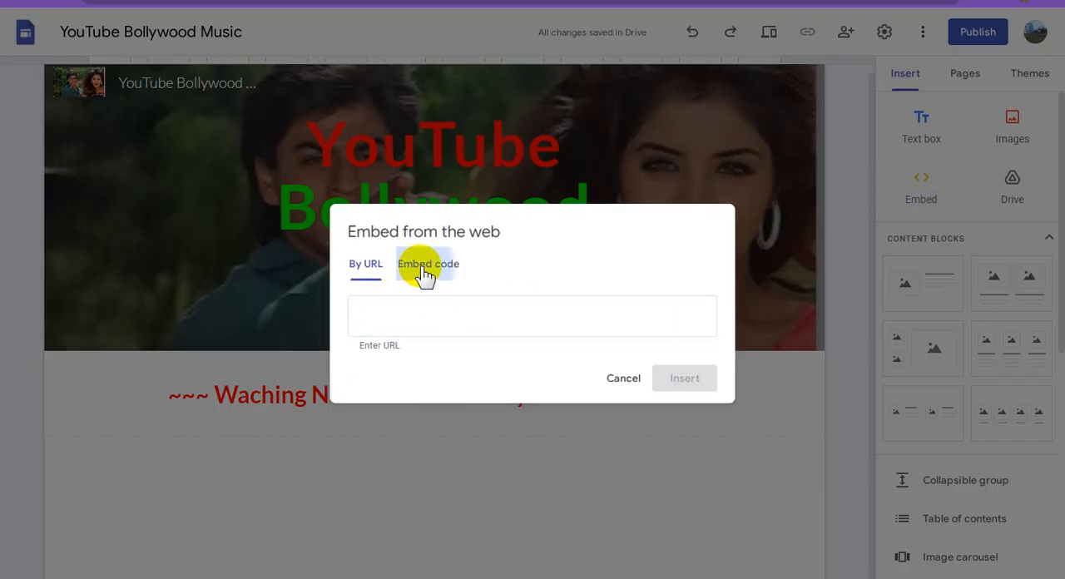
{"action": "left_click", "coordinate": [423, 267]}
{"action": "key", "text": "ctrl+v"}
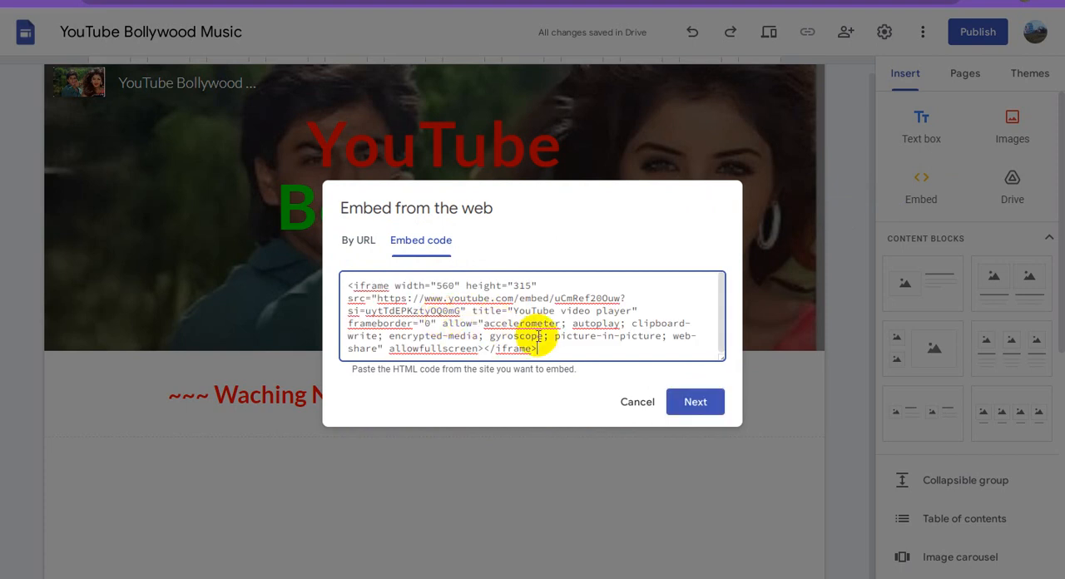
{"action": "left_click", "coordinate": [697, 404]}
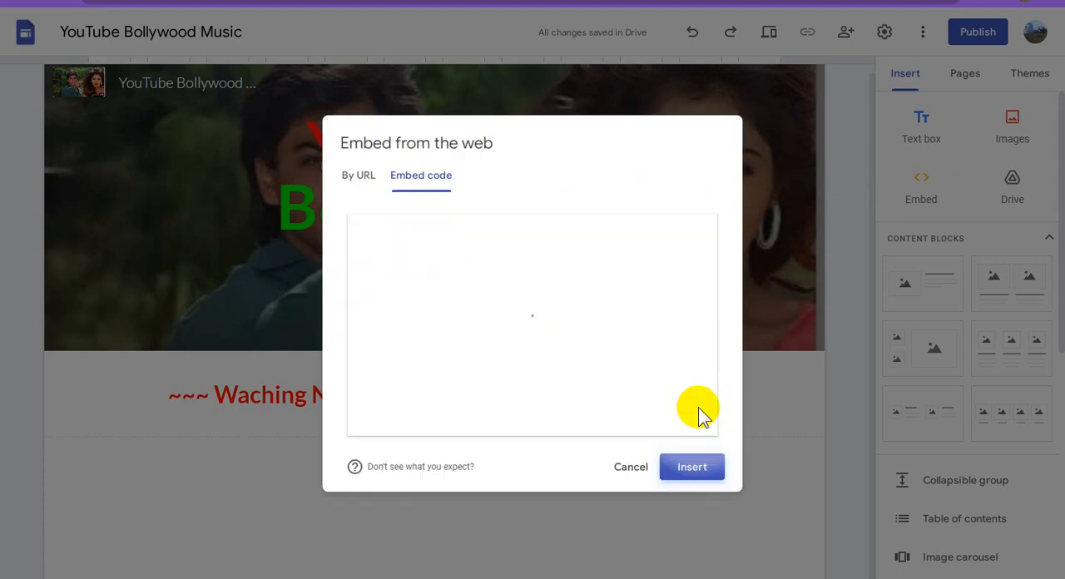
{"action": "left_click", "coordinate": [711, 470]}
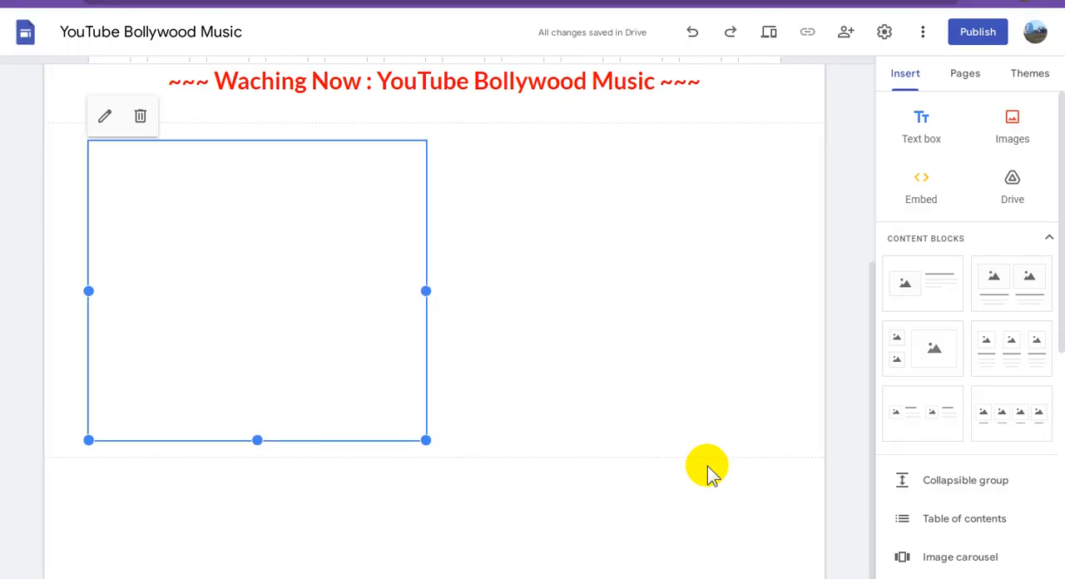
{"action": "left_click", "coordinate": [611, 295]}
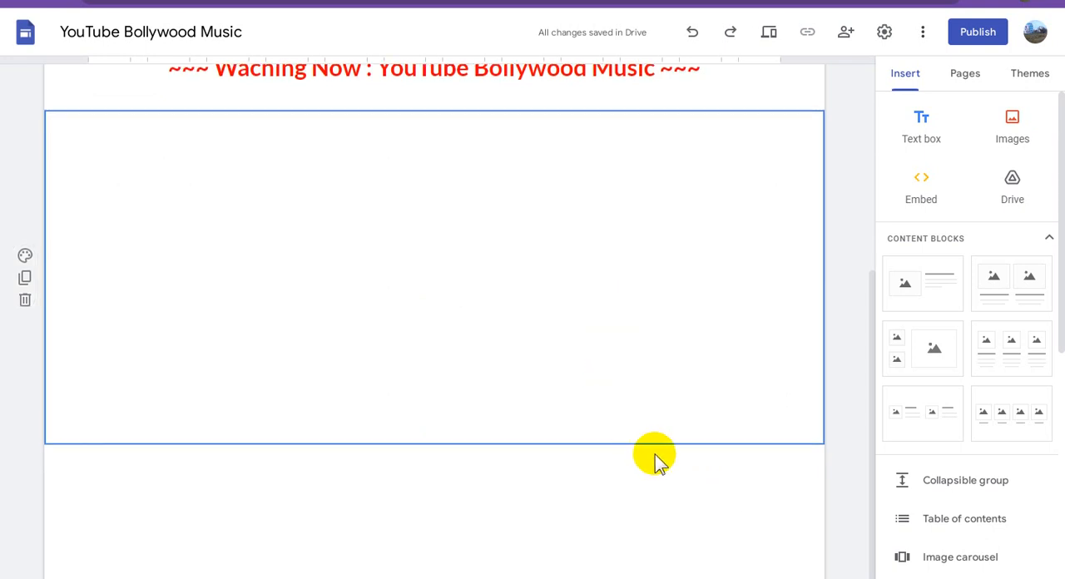
{"action": "scroll", "coordinate": [655, 455], "scroll_direction": "up", "scroll_amount": 3}
{"action": "scroll", "coordinate": [657, 448], "scroll_direction": "up", "scroll_amount": 1}
{"action": "scroll", "coordinate": [663, 439], "scroll_direction": "down", "scroll_amount": 4}
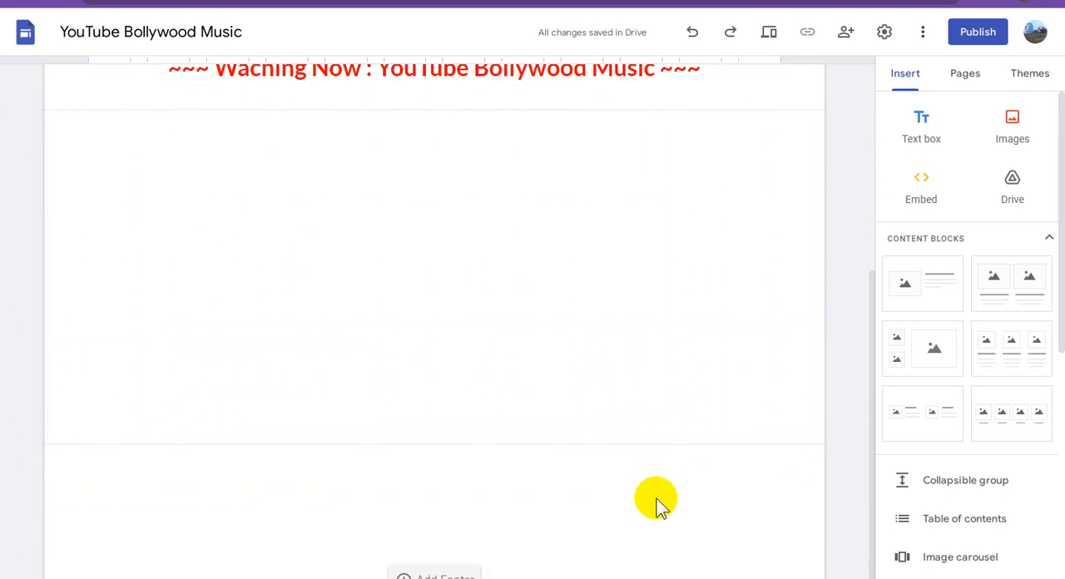
{"action": "scroll", "coordinate": [657, 502], "scroll_direction": "up", "scroll_amount": 3}
{"action": "scroll", "coordinate": [660, 499], "scroll_direction": "down", "scroll_amount": 3}
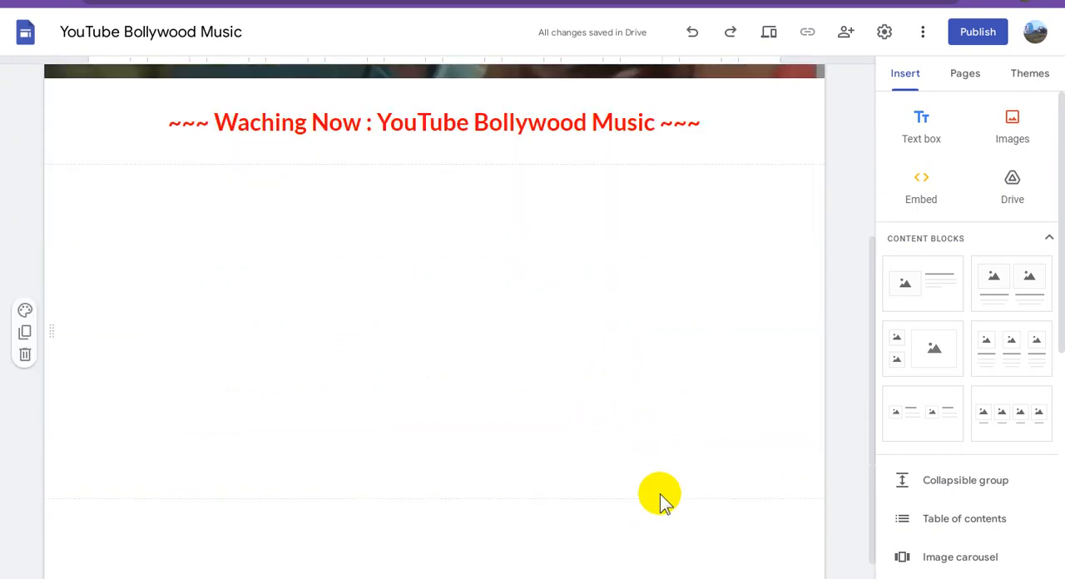
{"action": "scroll", "coordinate": [660, 493], "scroll_direction": "up", "scroll_amount": 3}
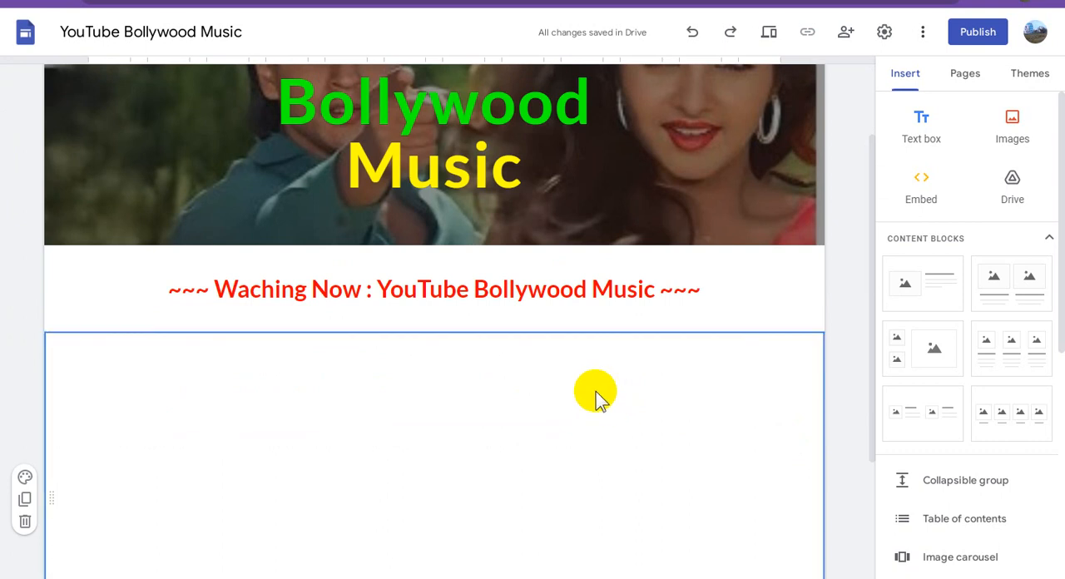
{"action": "scroll", "coordinate": [596, 400], "scroll_direction": "down", "scroll_amount": 5}
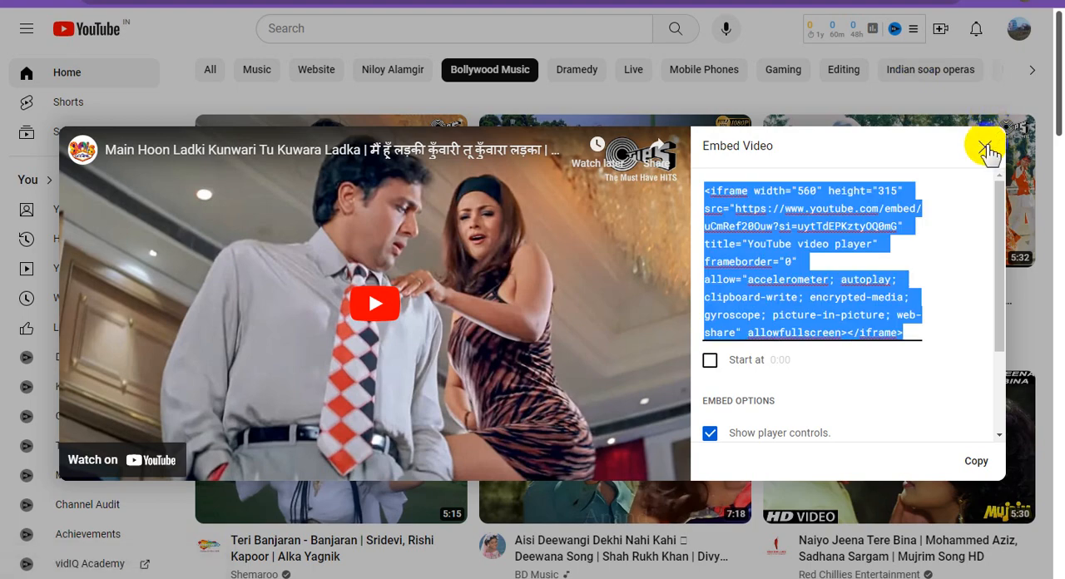
Switch to YouTube, close the open embed window and copy the embed code of the "Dil Jane Jigar Tujhpe Nisaar Kiya Hai" video.
{"action": "left_click", "coordinate": [985, 150]}
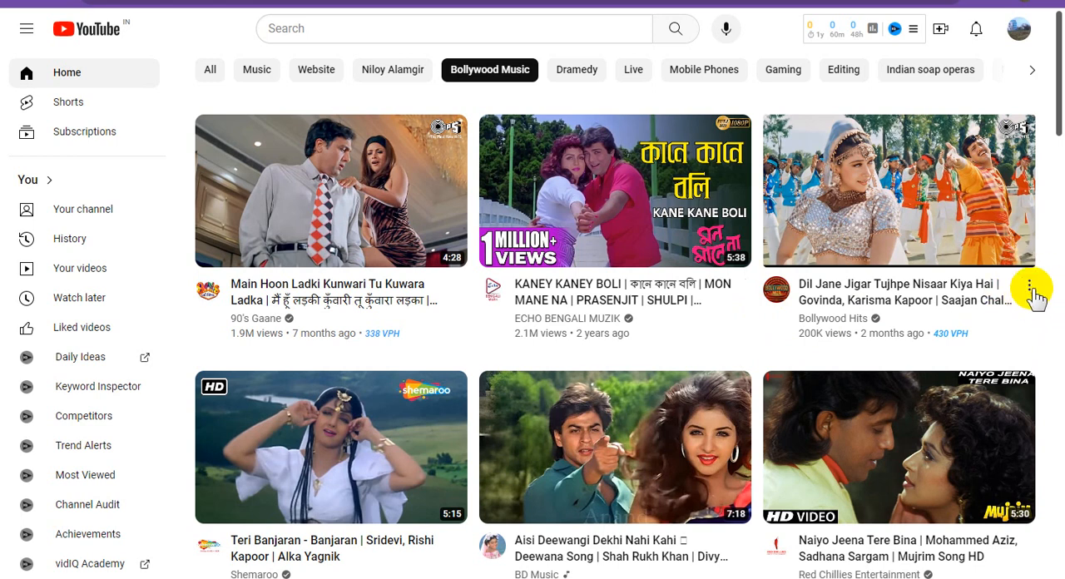
{"action": "left_click", "coordinate": [1031, 288]}
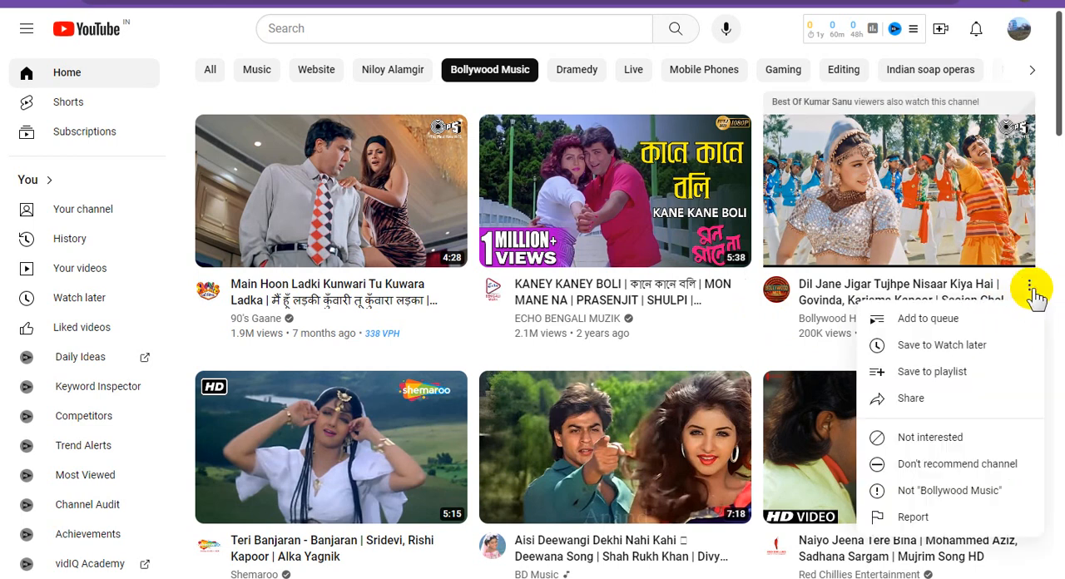
{"action": "left_click", "coordinate": [911, 398]}
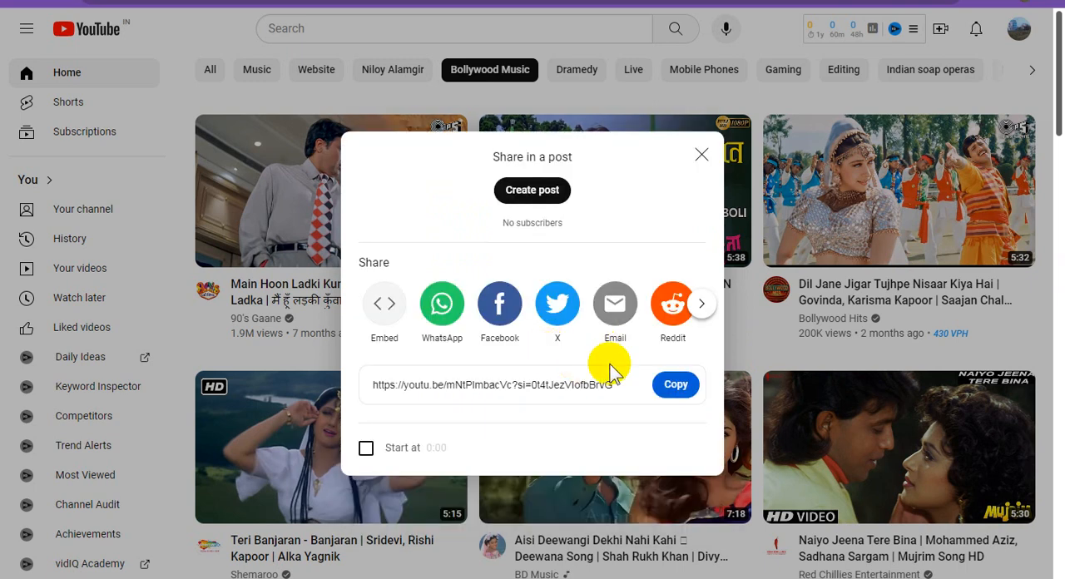
{"action": "left_click", "coordinate": [386, 308]}
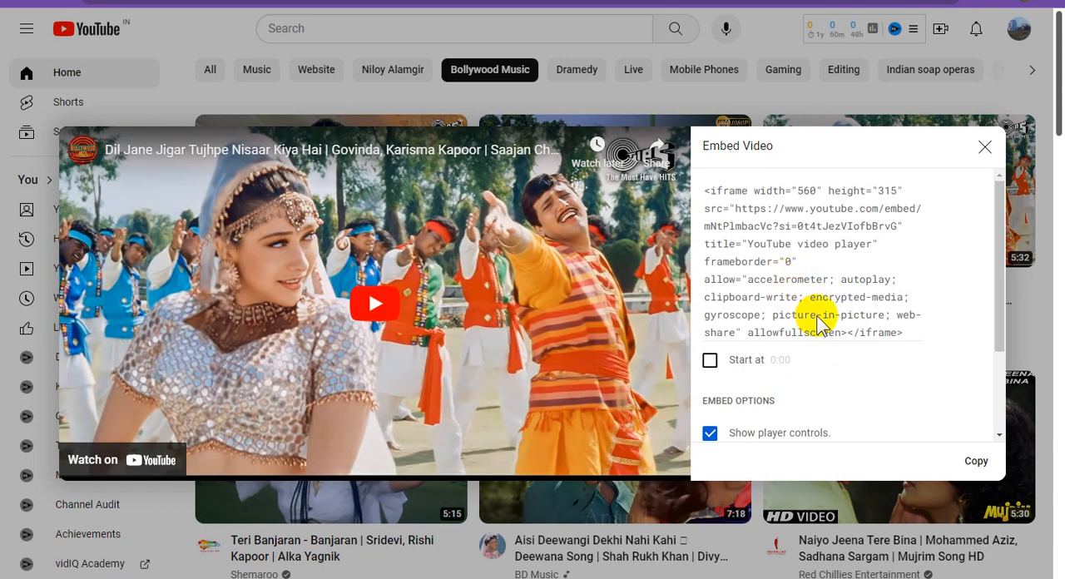
{"action": "left_click", "coordinate": [976, 462]}
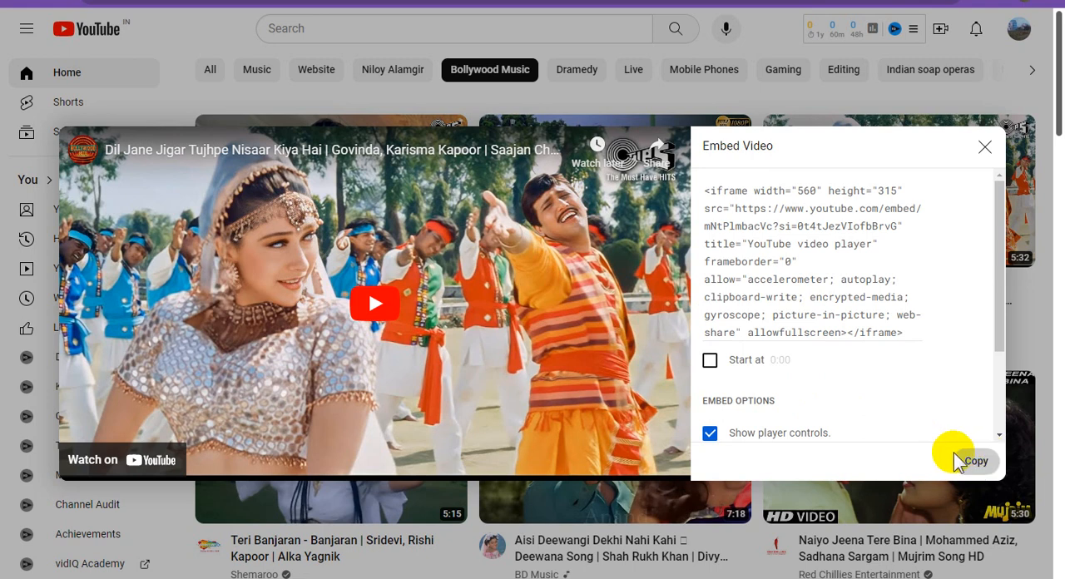
{"action": "left_click", "coordinate": [976, 461]}
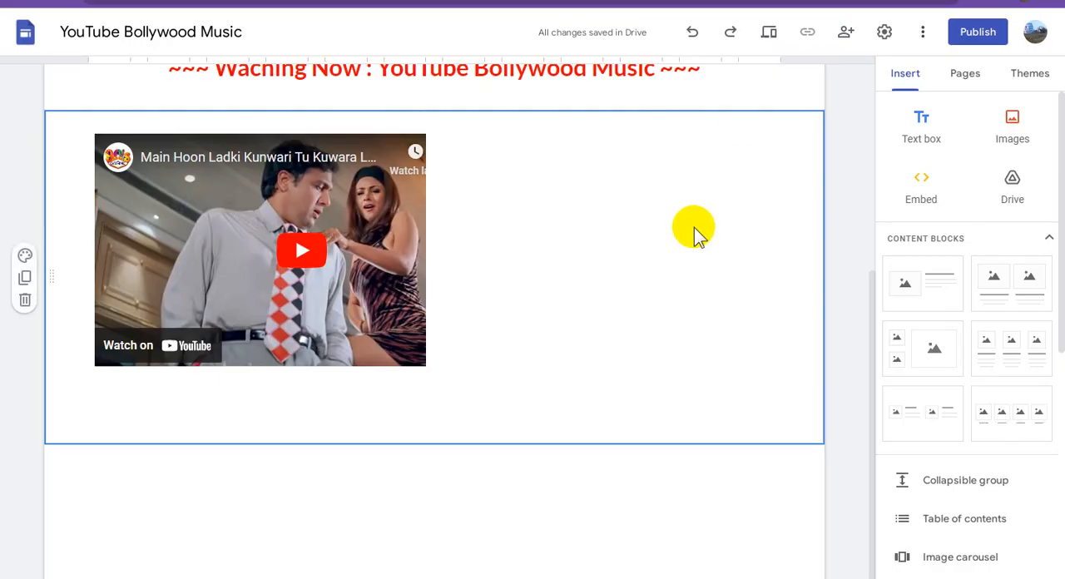
Insert the copied "Dil Jane Jigar Tujhpe Nisaar Kiya Hai" embed code and place the video beside the "Main Hoon Ladki Kunwari" video.
{"action": "left_click", "coordinate": [921, 189]}
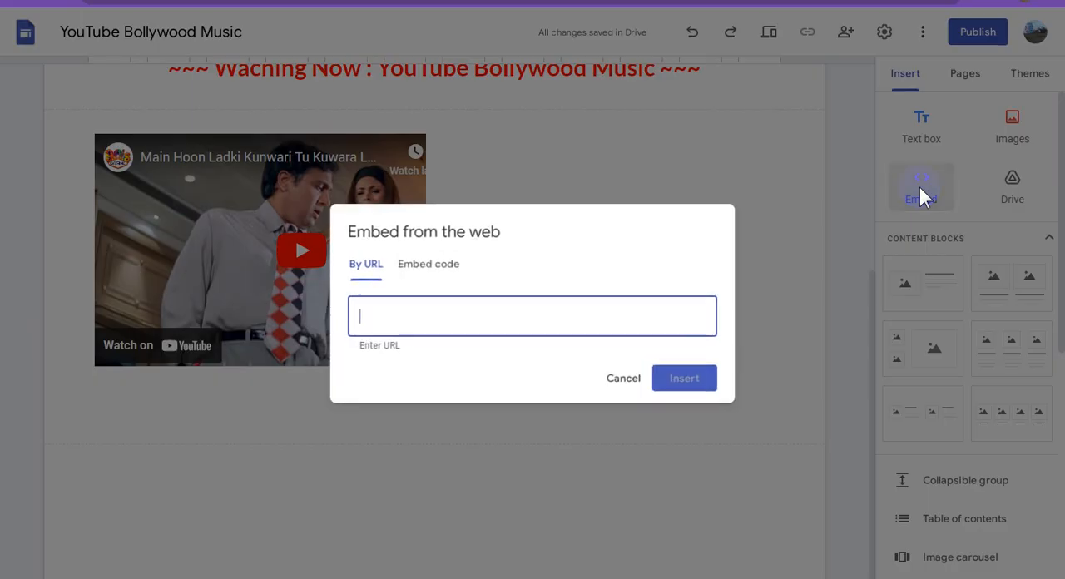
{"action": "left_click", "coordinate": [454, 264]}
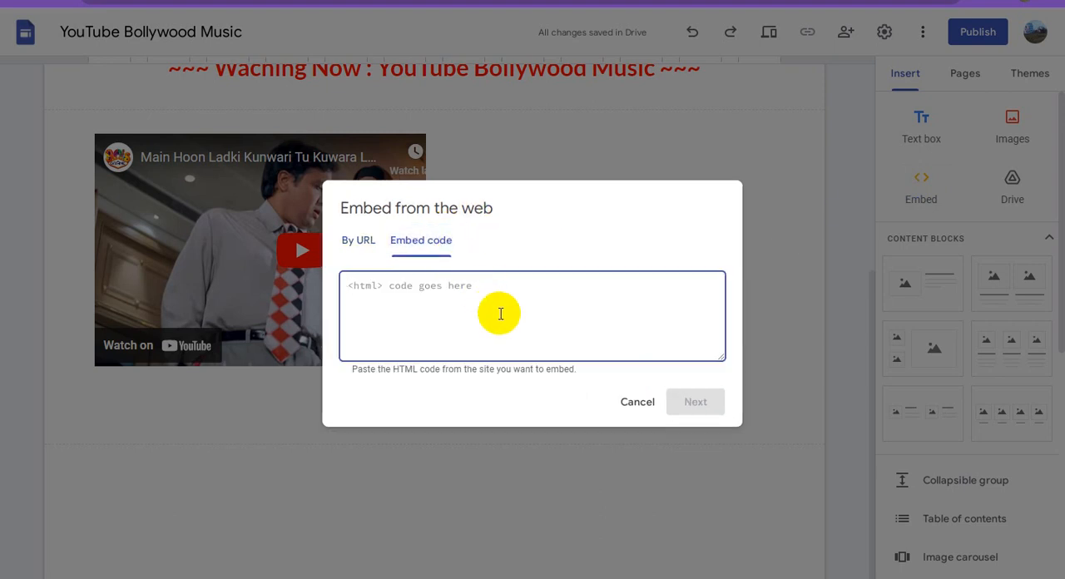
{"action": "key", "text": "ctrl+v"}
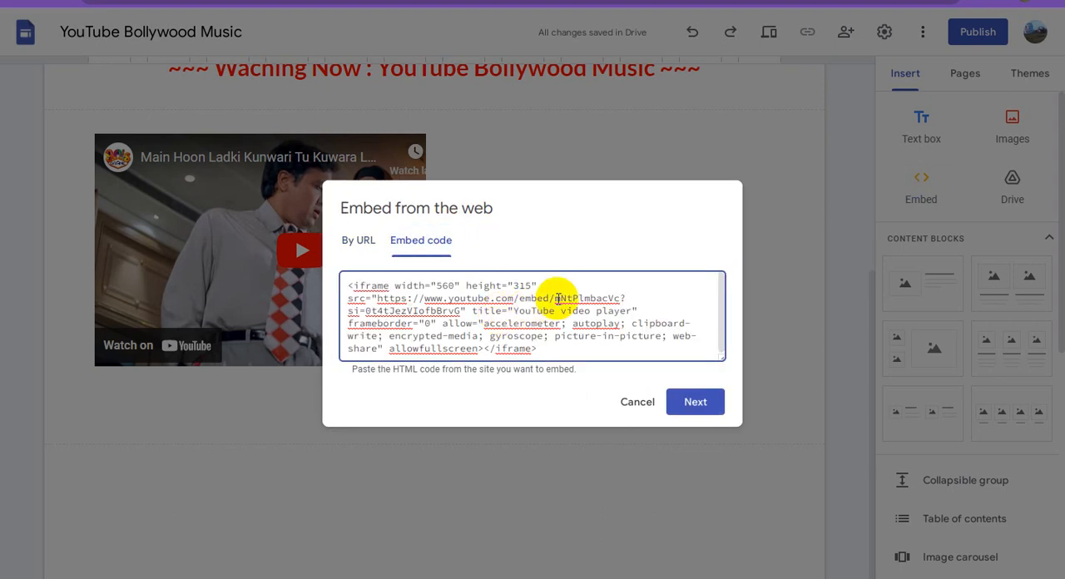
{"action": "left_click", "coordinate": [701, 404]}
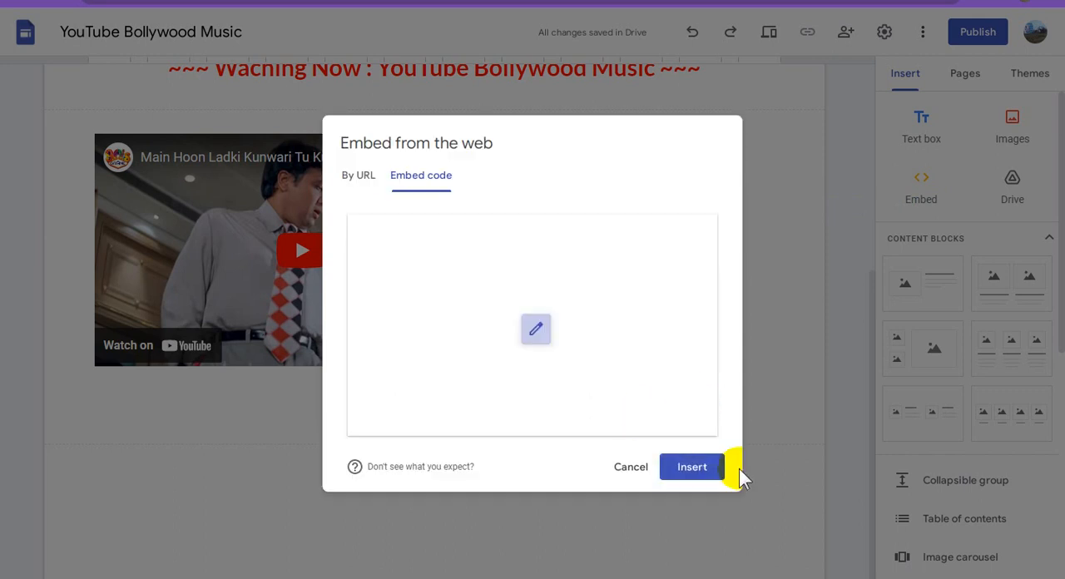
{"action": "left_click", "coordinate": [692, 468]}
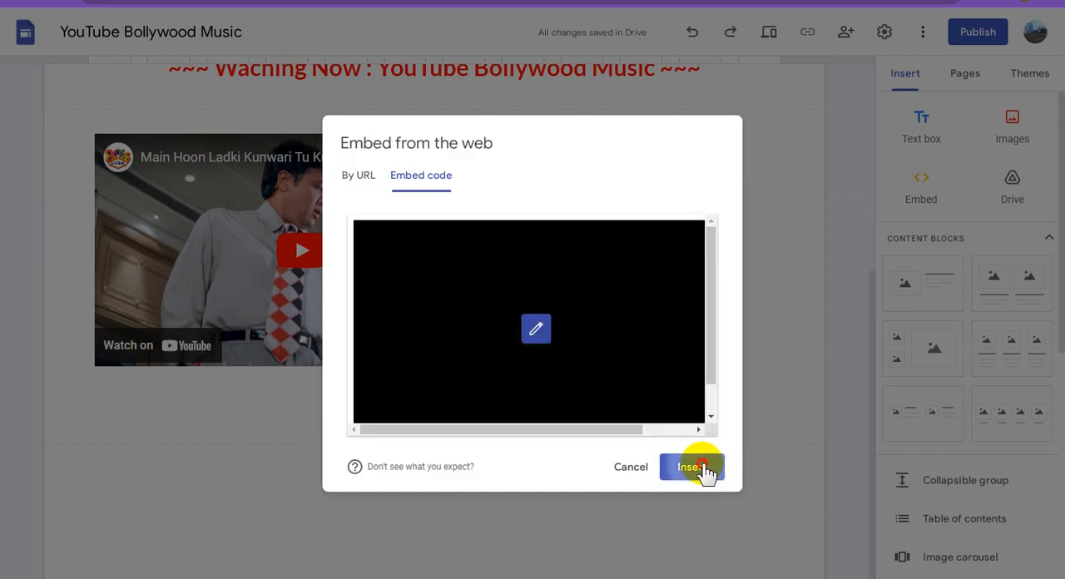
{"action": "scroll", "coordinate": [675, 441], "scroll_direction": "up", "scroll_amount": 4}
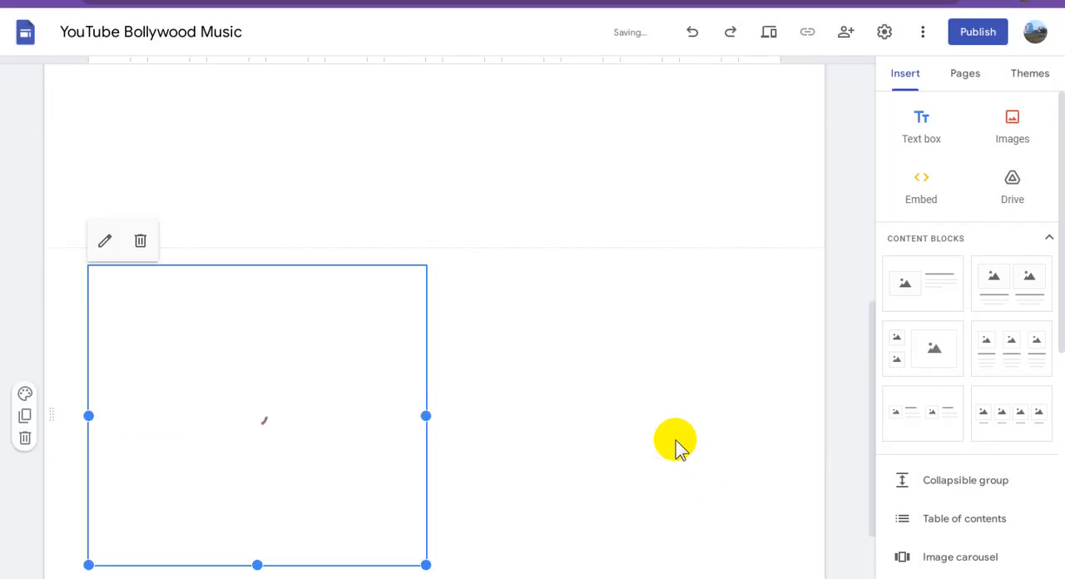
{"action": "left_click_drag", "start_coordinate": [371, 453], "coordinate": [623, 363]}
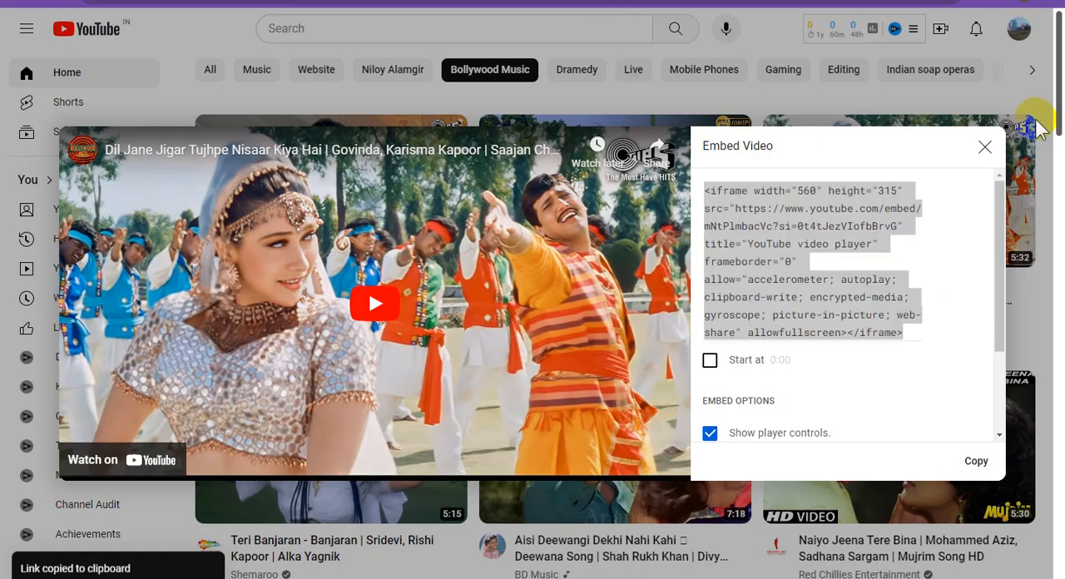
On YouTube, close the open embed window and copy the embed code of the "Teri Banjaran - Banjaran" video.
{"action": "left_click", "coordinate": [985, 152]}
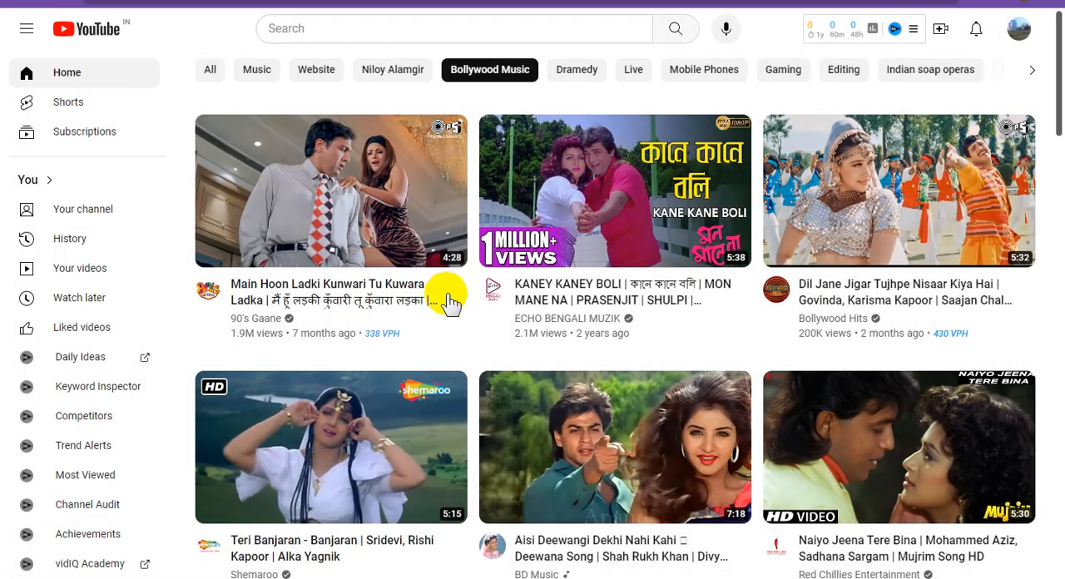
{"action": "scroll", "coordinate": [448, 298], "scroll_direction": "down", "scroll_amount": 3}
{"action": "scroll", "coordinate": [454, 298], "scroll_direction": "down", "scroll_amount": 1}
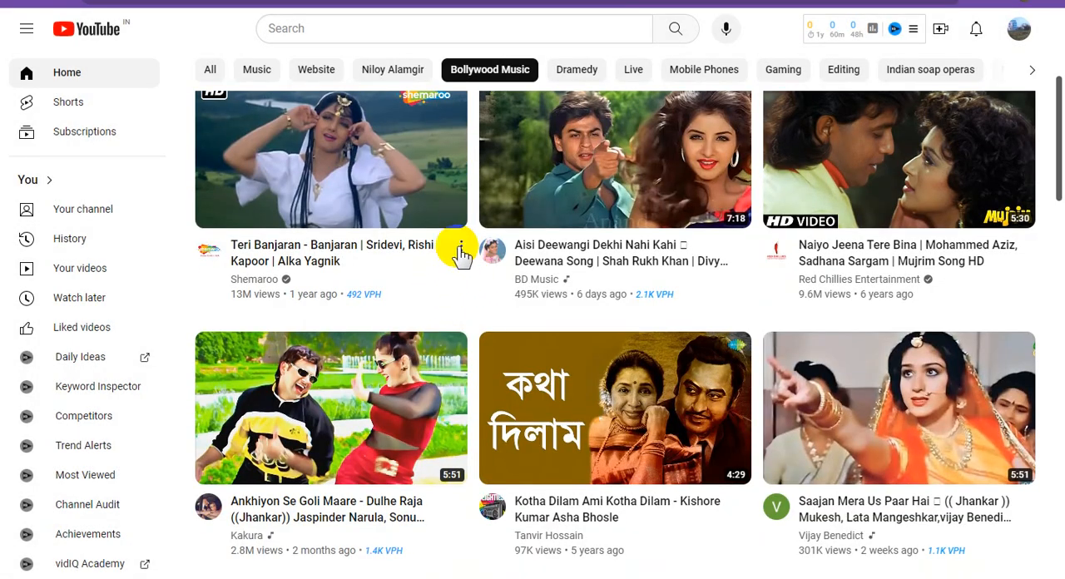
{"action": "left_click", "coordinate": [461, 248]}
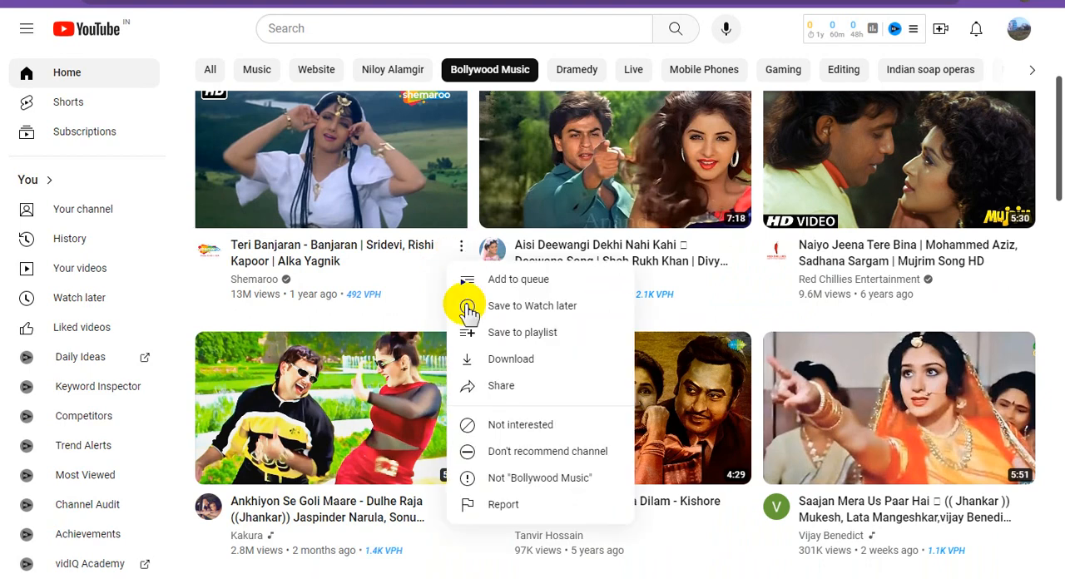
{"action": "left_click", "coordinate": [519, 387]}
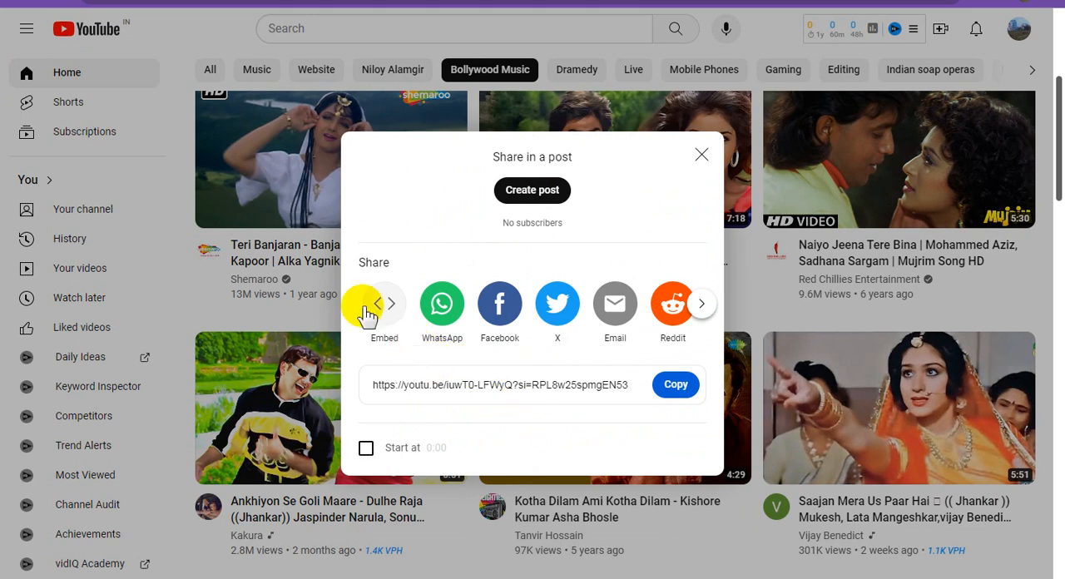
{"action": "left_click", "coordinate": [381, 312]}
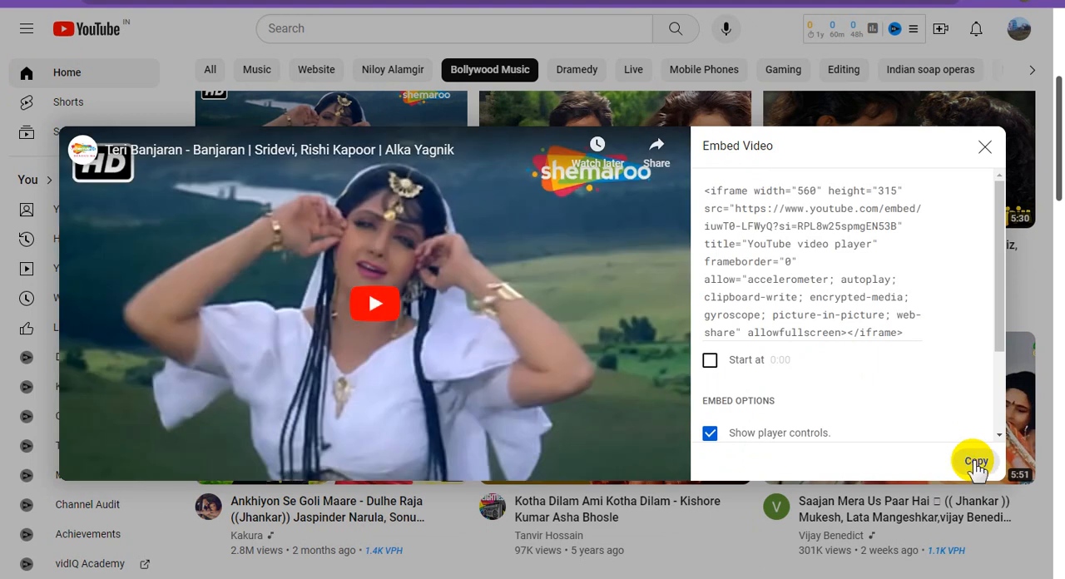
{"action": "left_click", "coordinate": [976, 462]}
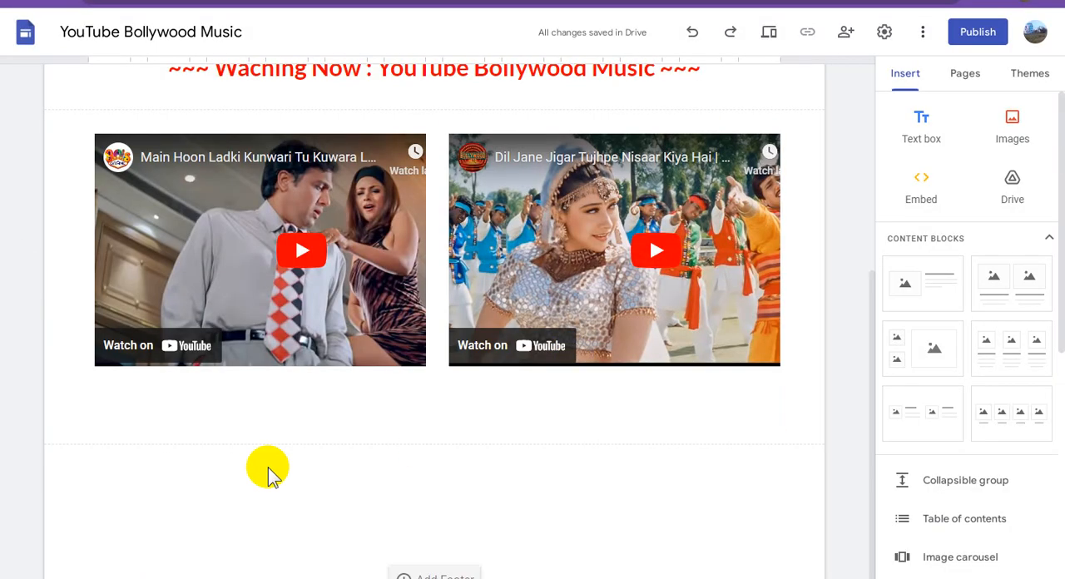
Return to Google Sites and insert the copied "Teri Banjaran" code as an embed below the first two videos.
{"action": "left_click", "coordinate": [921, 187]}
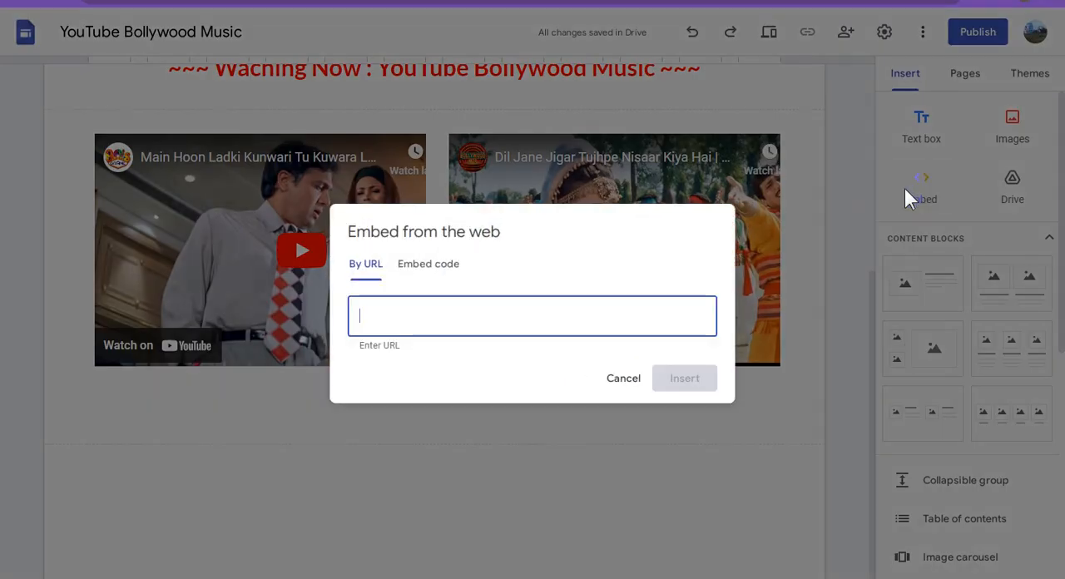
{"action": "left_click", "coordinate": [435, 263]}
{"action": "key", "text": "ctrl+v"}
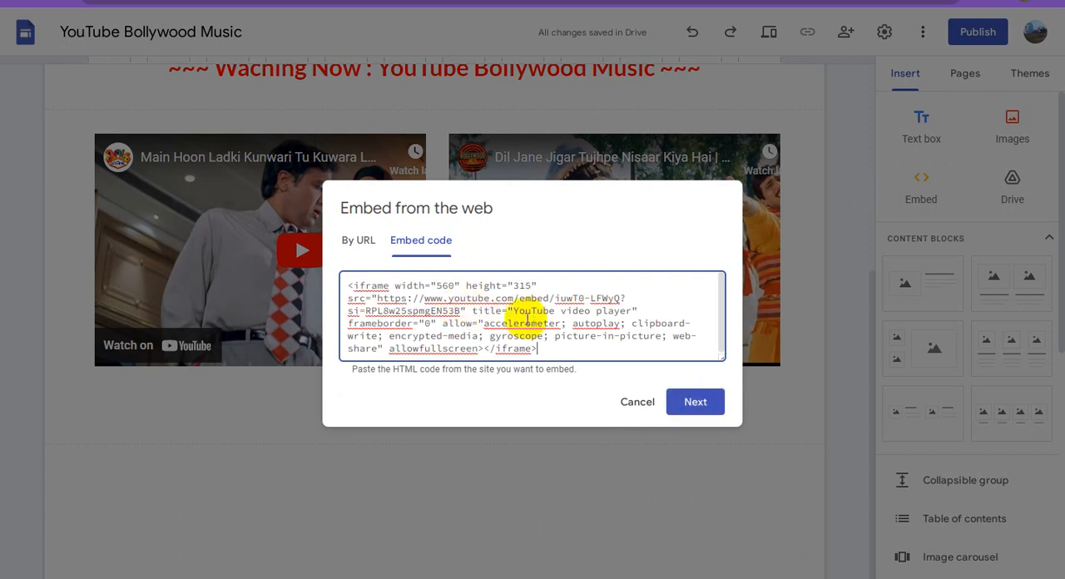
{"action": "left_click", "coordinate": [699, 403]}
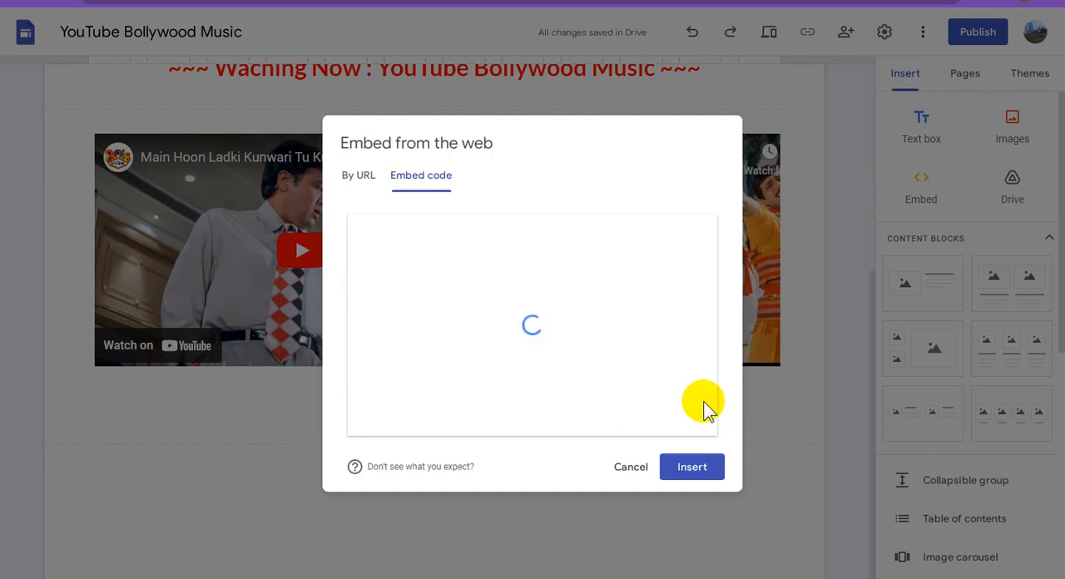
{"action": "left_click", "coordinate": [700, 474]}
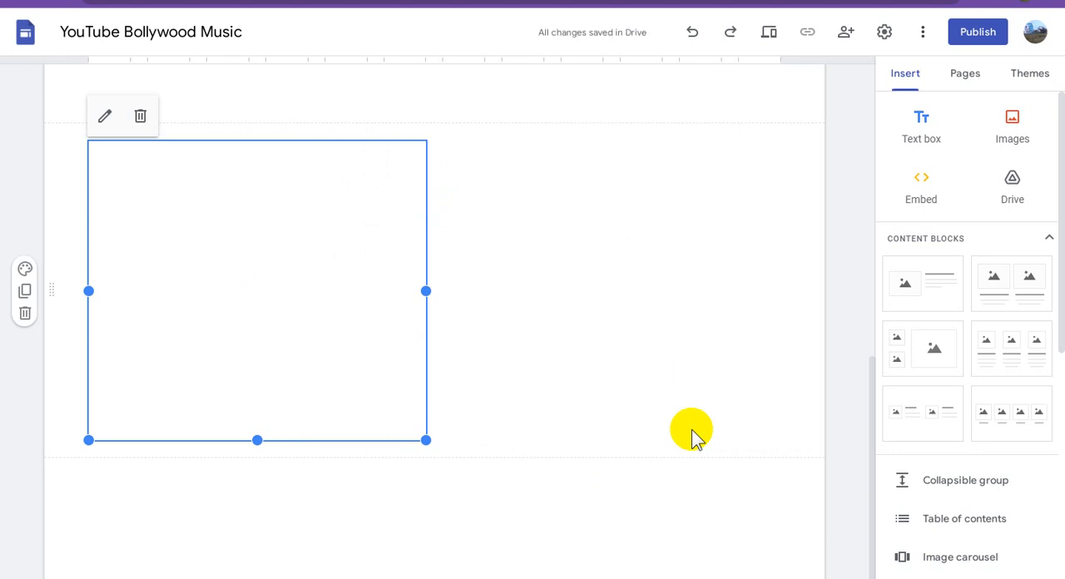
{"action": "scroll", "coordinate": [674, 406], "scroll_direction": "up", "scroll_amount": 3}
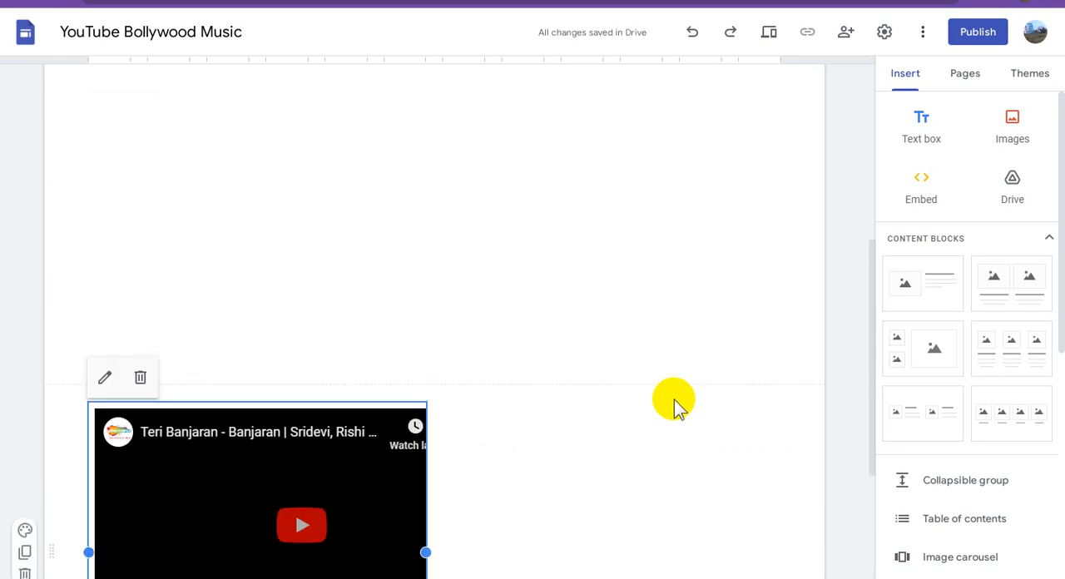
{"action": "scroll", "coordinate": [675, 406], "scroll_direction": "up", "scroll_amount": 2}
{"action": "scroll", "coordinate": [674, 400], "scroll_direction": "down", "scroll_amount": 4}
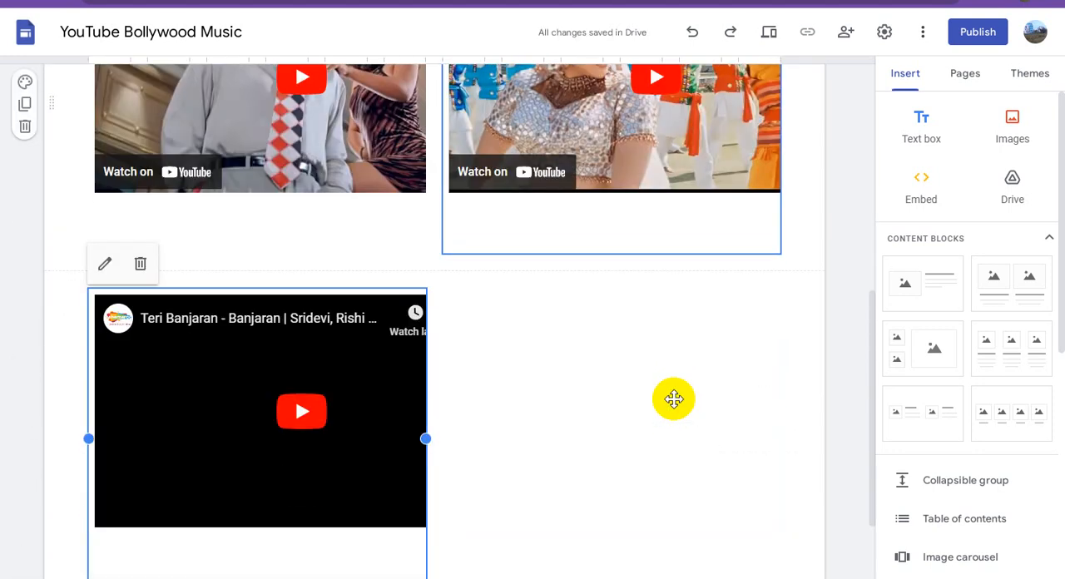
Switch to YouTube, close the open embed window and copy the embed code of the "Aisi Deewangi Dekhi Nahi Kahi" video.
{"action": "left_click", "coordinate": [525, 1]}
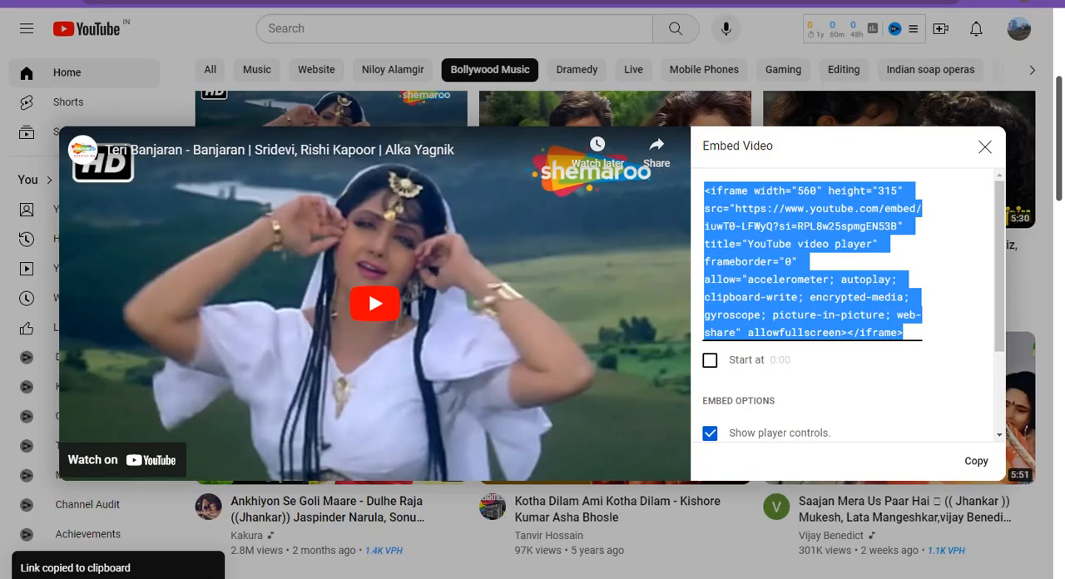
{"action": "left_click", "coordinate": [984, 146]}
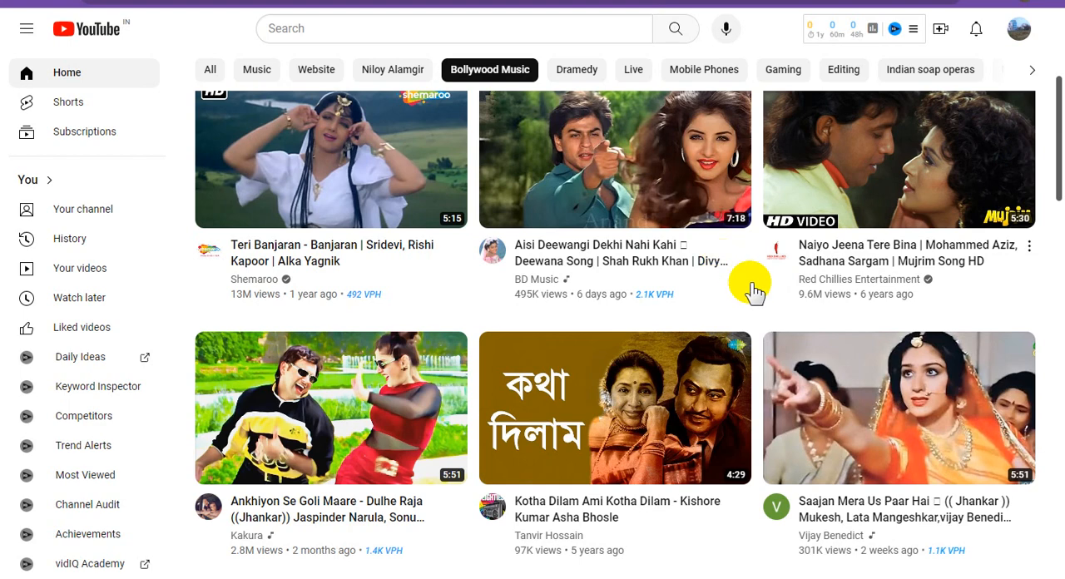
{"action": "scroll", "coordinate": [752, 288], "scroll_direction": "up", "scroll_amount": 1}
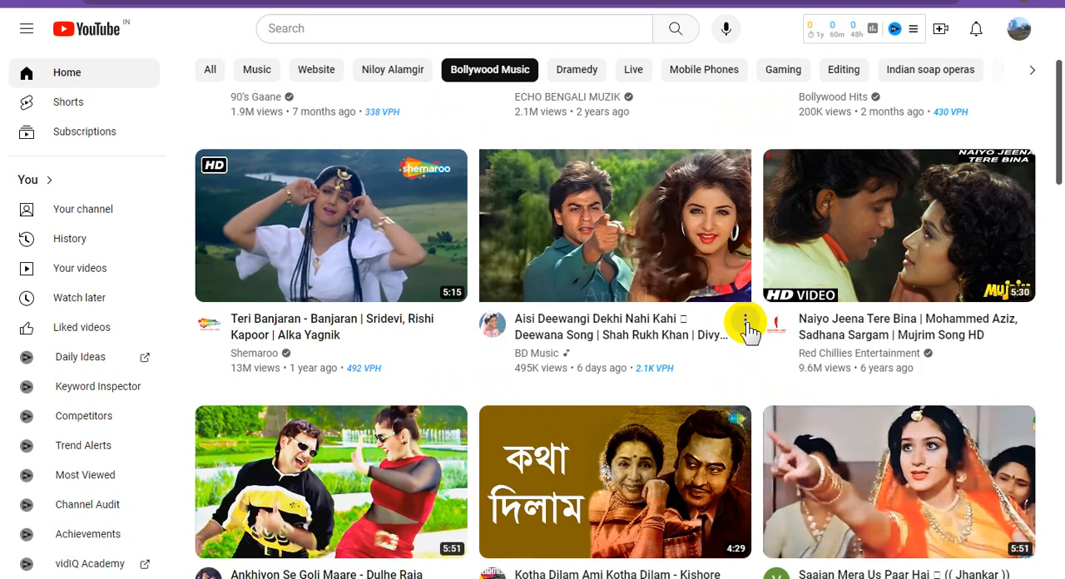
{"action": "left_click", "coordinate": [745, 323]}
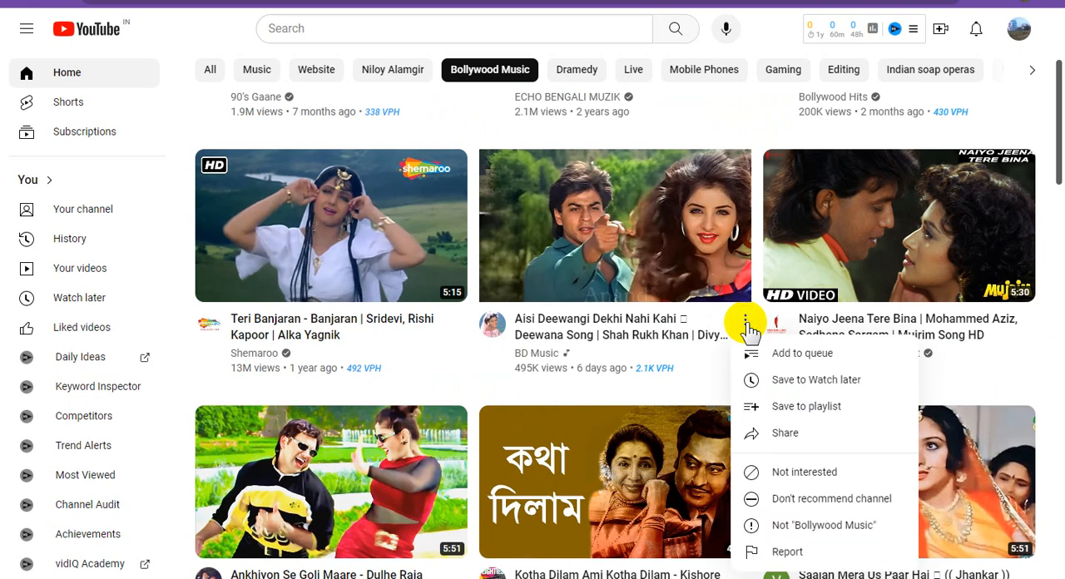
{"action": "left_click", "coordinate": [790, 433]}
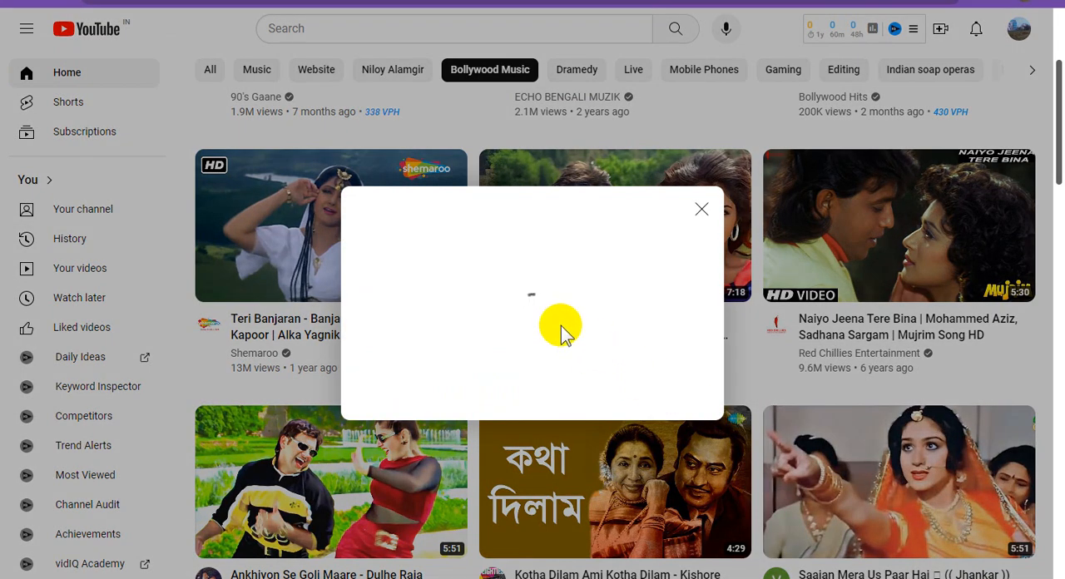
{"action": "left_click", "coordinate": [379, 305]}
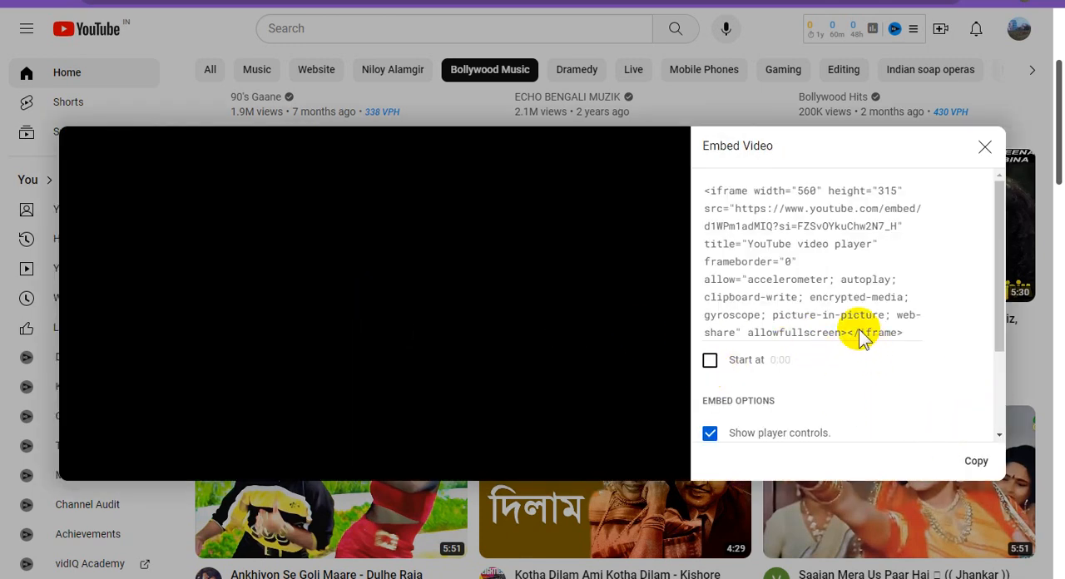
{"action": "left_click", "coordinate": [979, 462]}
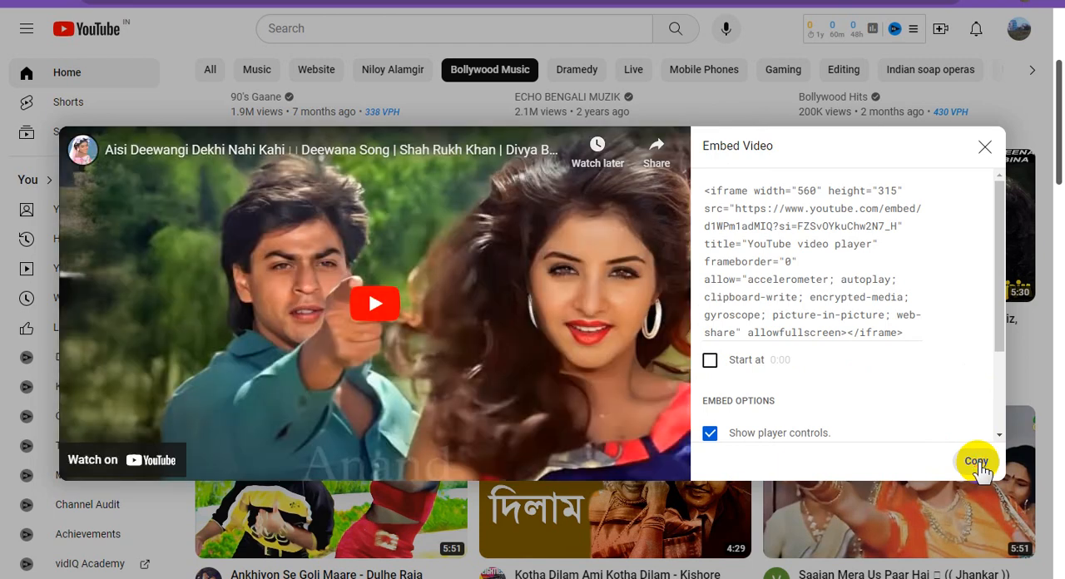
Return to Google Sites and insert the copied "Aisi Deewangi Dekhi Nahi Kahi" code as an embed on the page.
{"action": "left_click", "coordinate": [753, 1]}
{"action": "left_click", "coordinate": [921, 179]}
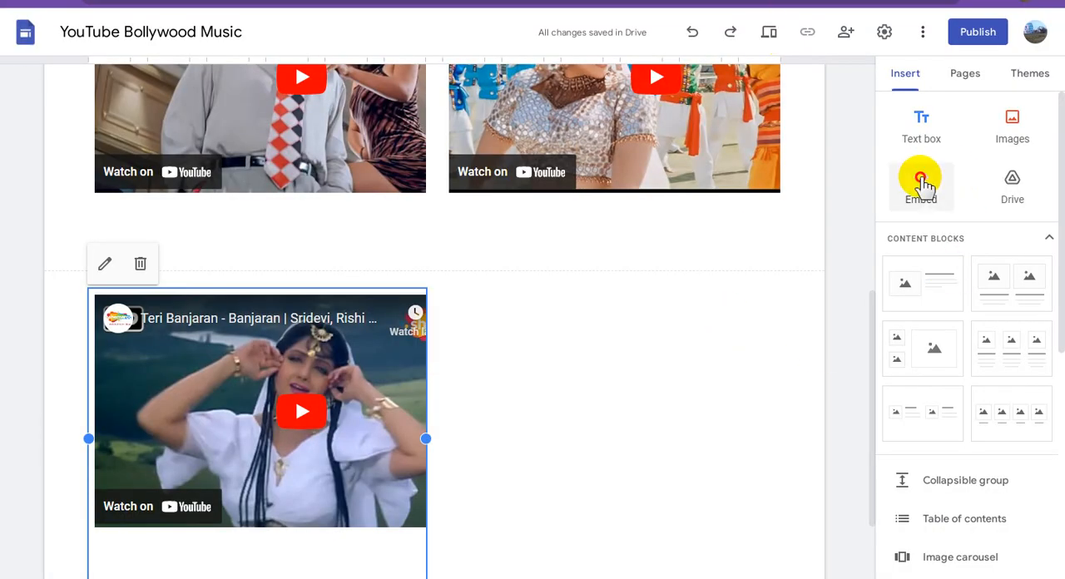
{"action": "left_click", "coordinate": [444, 271]}
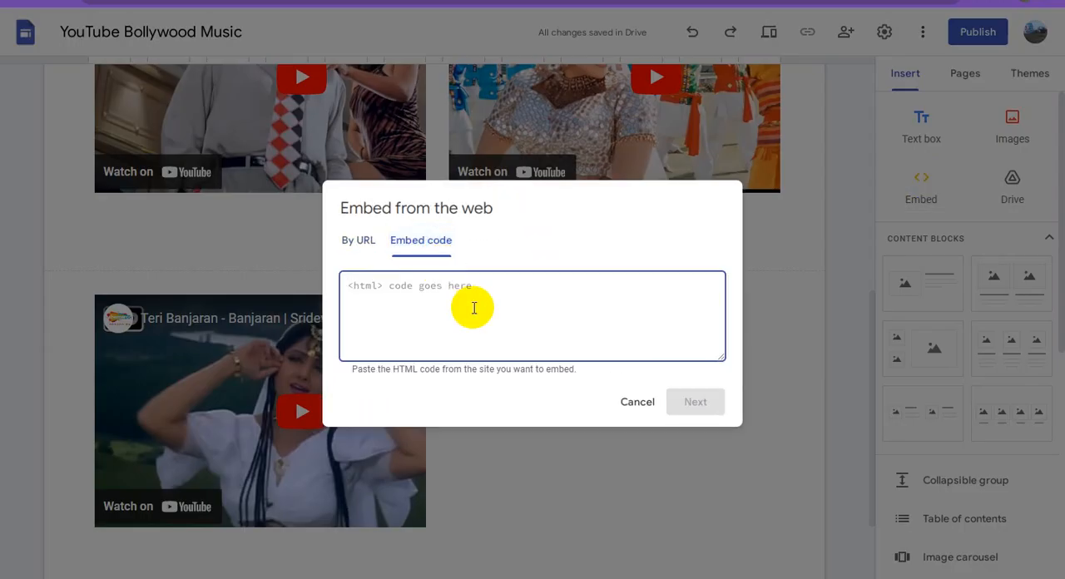
{"action": "key", "text": "ctrl+v"}
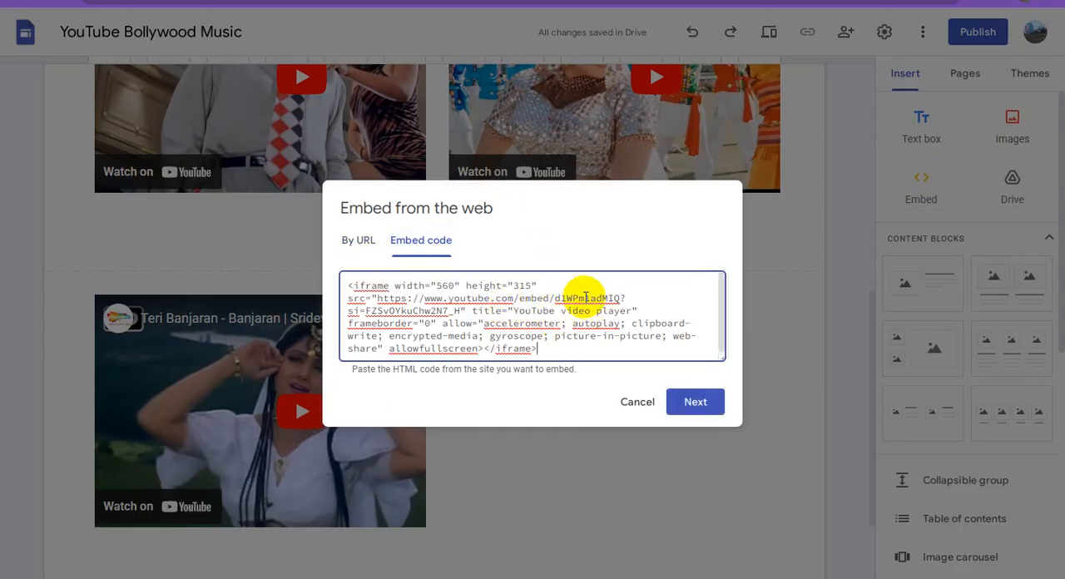
{"action": "left_click", "coordinate": [696, 404]}
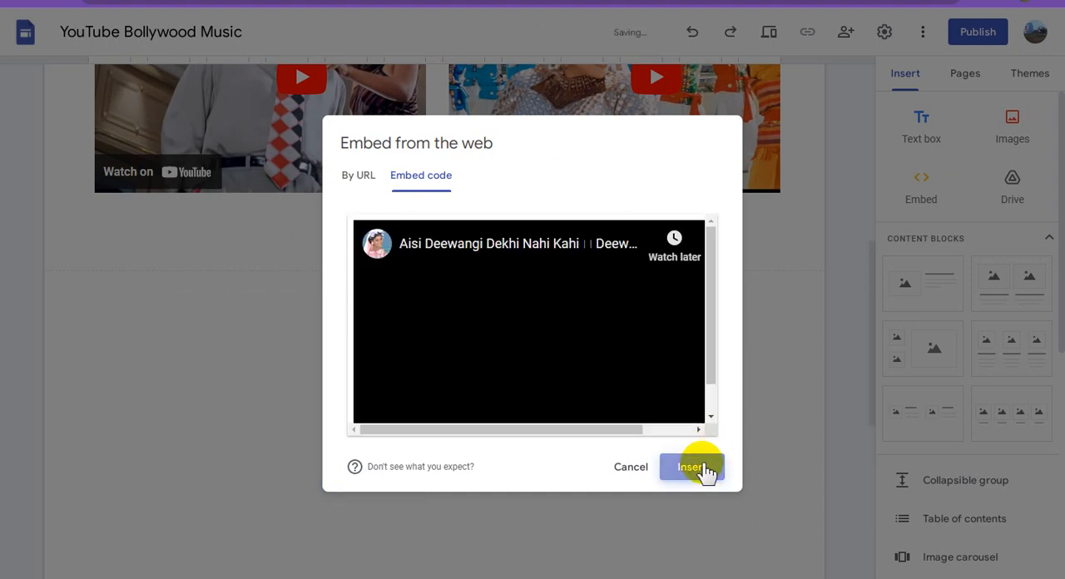
{"action": "left_click", "coordinate": [695, 468]}
{"action": "scroll", "coordinate": [701, 468], "scroll_direction": "up", "scroll_amount": 3}
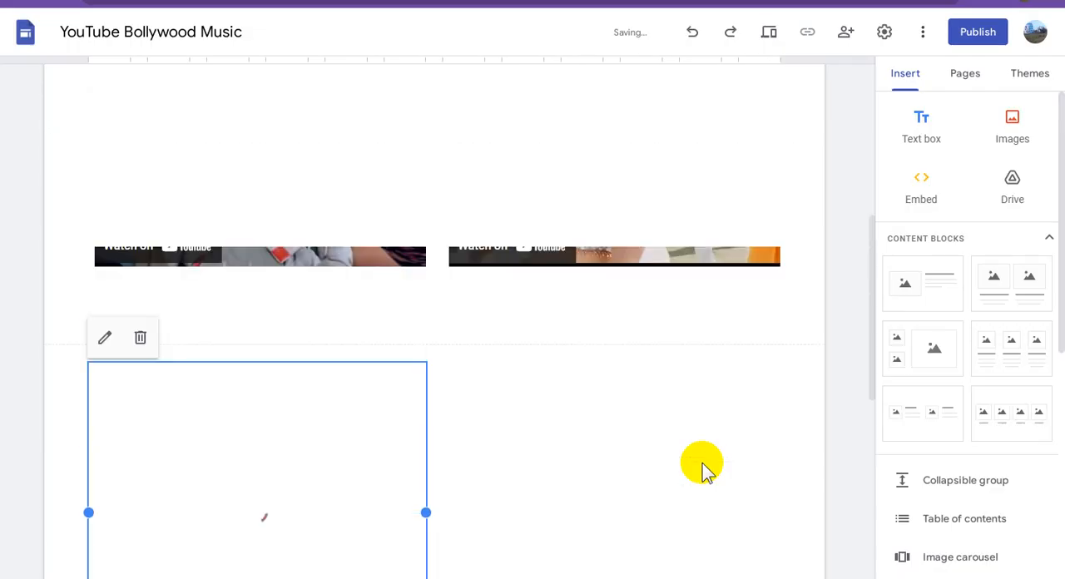
Move the "Teri Banjaran" video up into the empty space beside the "Aisi Deewangi Dekhi Nahi Kahi" video.
{"action": "scroll", "coordinate": [511, 420], "scroll_direction": "down", "scroll_amount": 2}
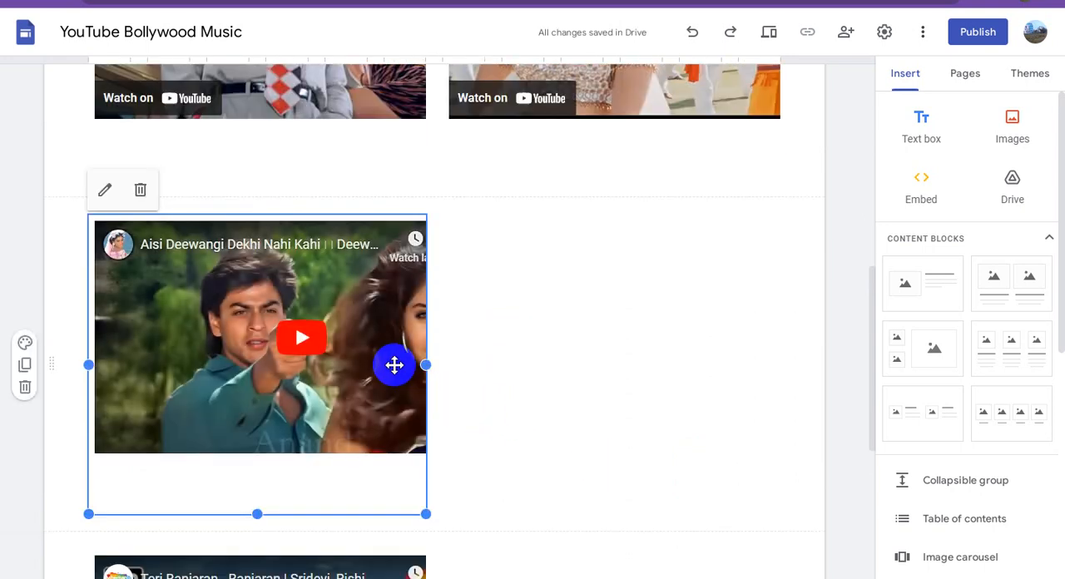
{"action": "scroll", "coordinate": [397, 369], "scroll_direction": "down", "scroll_amount": 2}
{"action": "scroll", "coordinate": [403, 369], "scroll_direction": "down", "scroll_amount": 2}
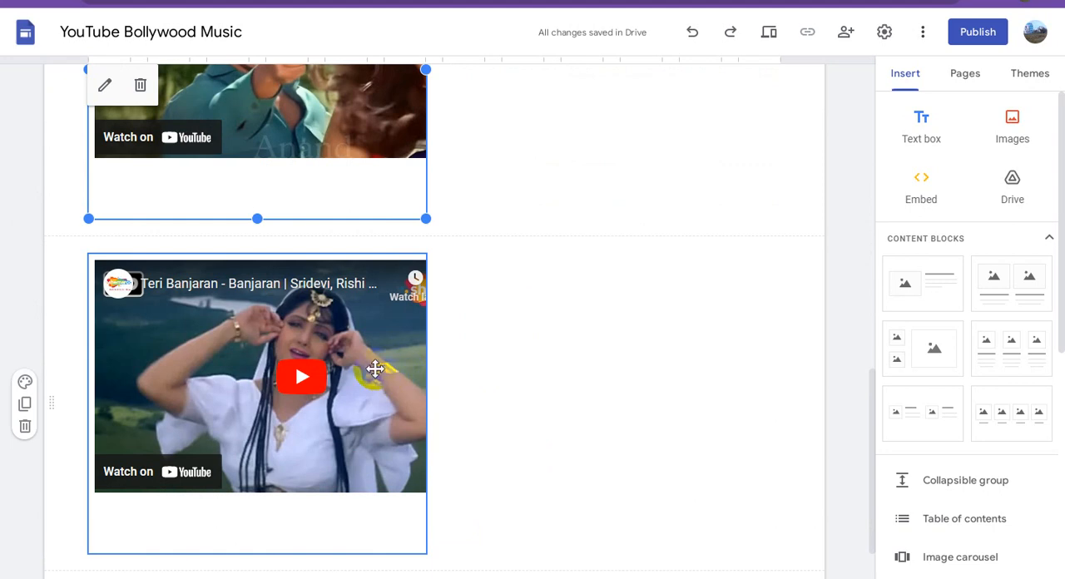
{"action": "left_click_drag", "start_coordinate": [375, 369], "coordinate": [611, 139]}
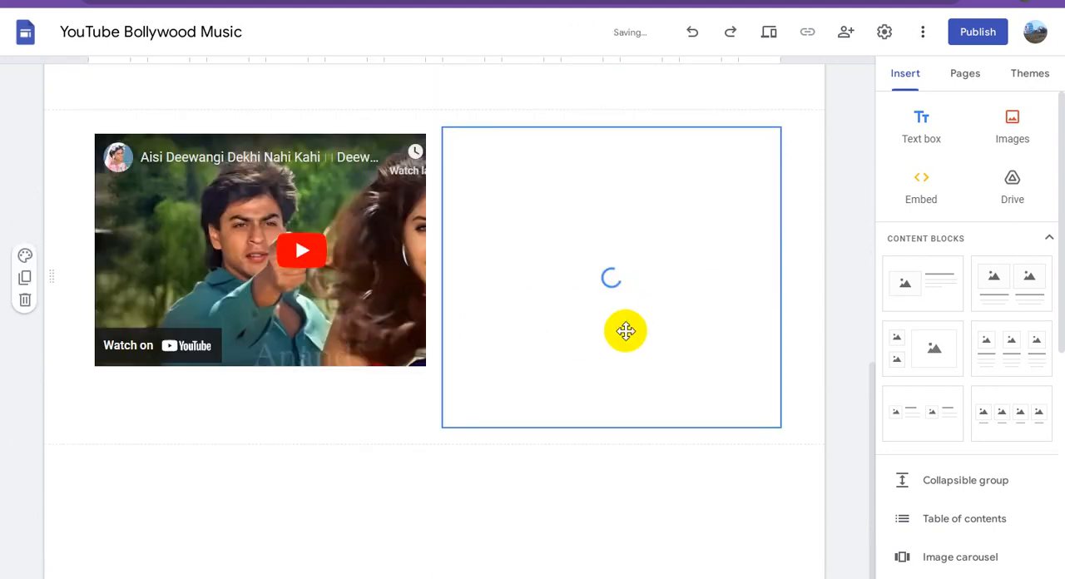
{"action": "scroll", "coordinate": [638, 350], "scroll_direction": "up", "scroll_amount": 5}
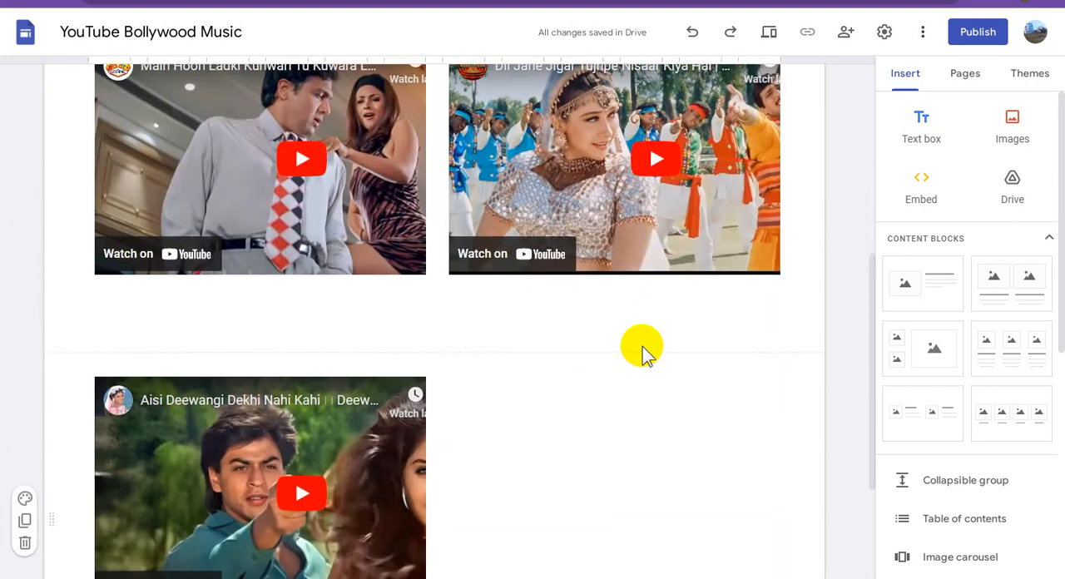
Publish the site to the web with the web address "bollywoodmusic".
{"action": "scroll", "coordinate": [641, 344], "scroll_direction": "up", "scroll_amount": 3}
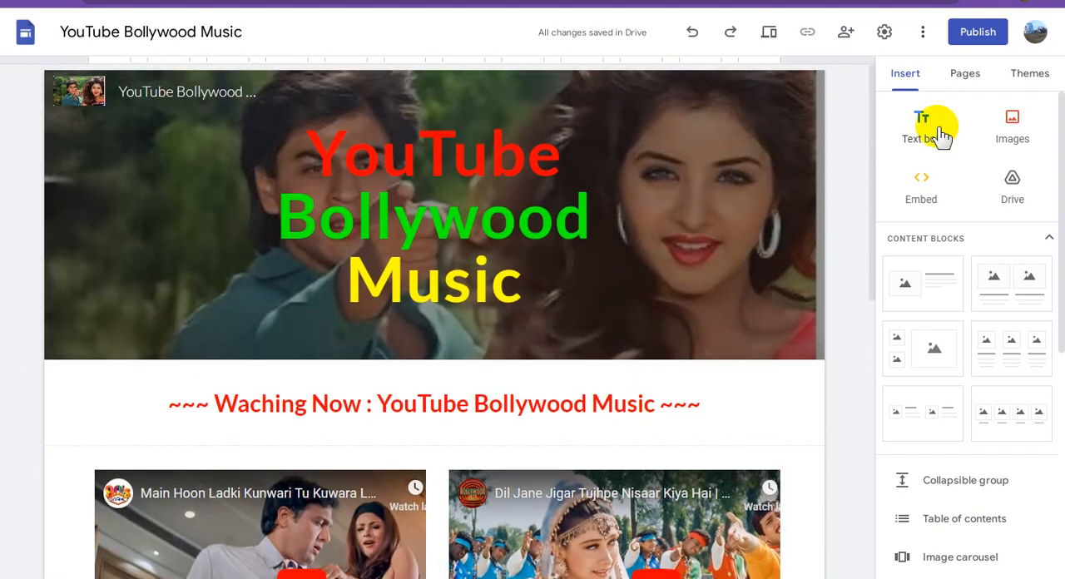
{"action": "left_click", "coordinate": [974, 40]}
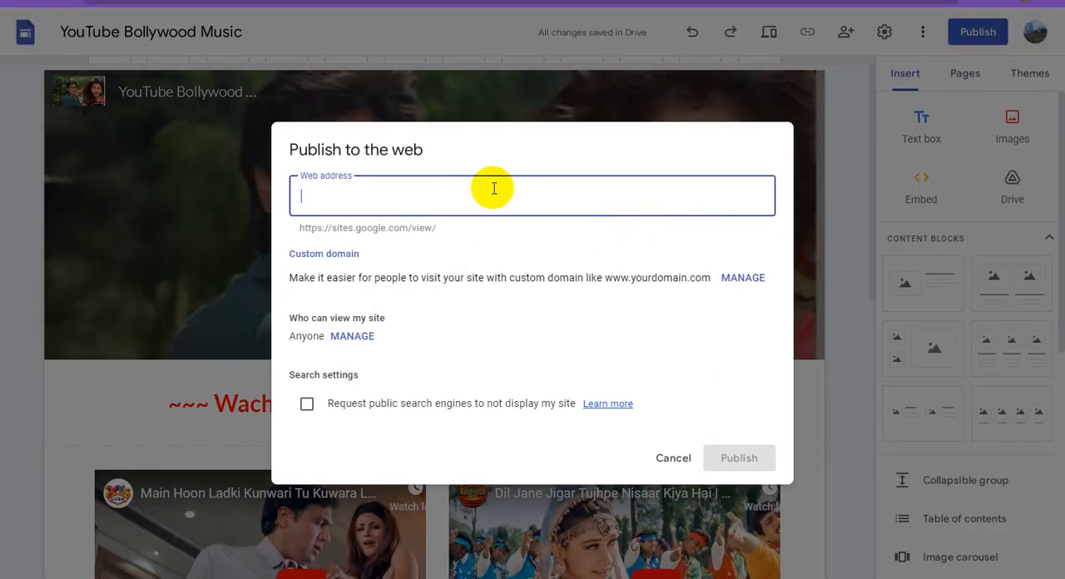
{"action": "type", "text": "b"}
{"action": "key", "text": "BackSpace"}
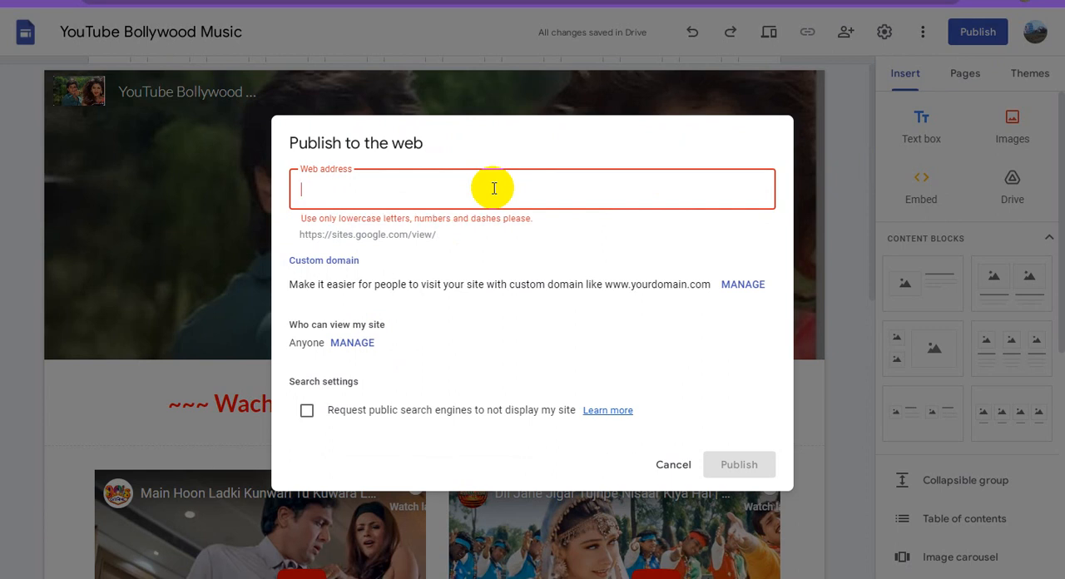
{"action": "key", "text": "ctrl+v"}
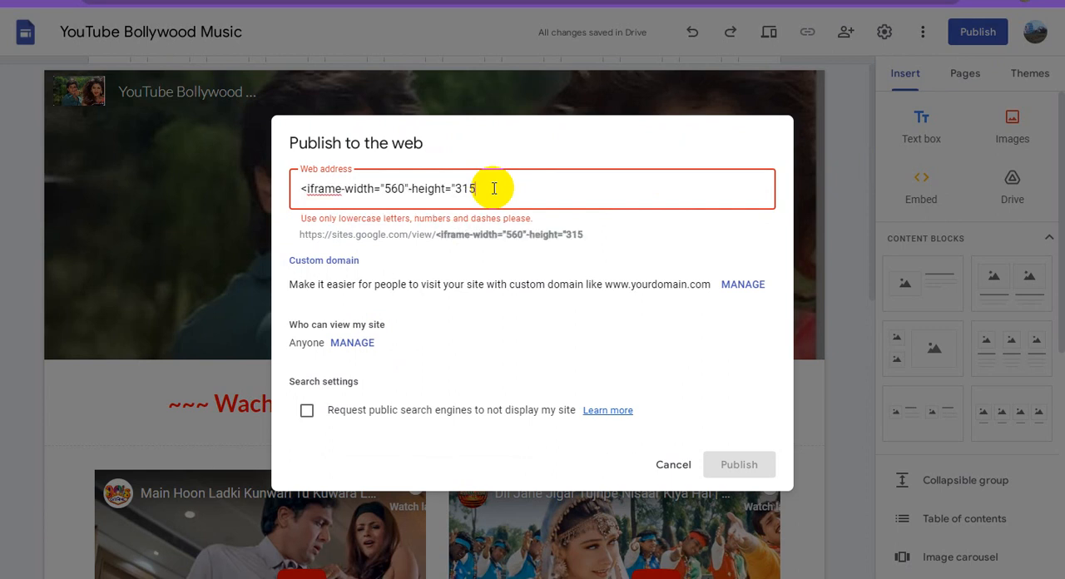
{"action": "key", "text": "ctrl+a"}
{"action": "type", "text": "b"}
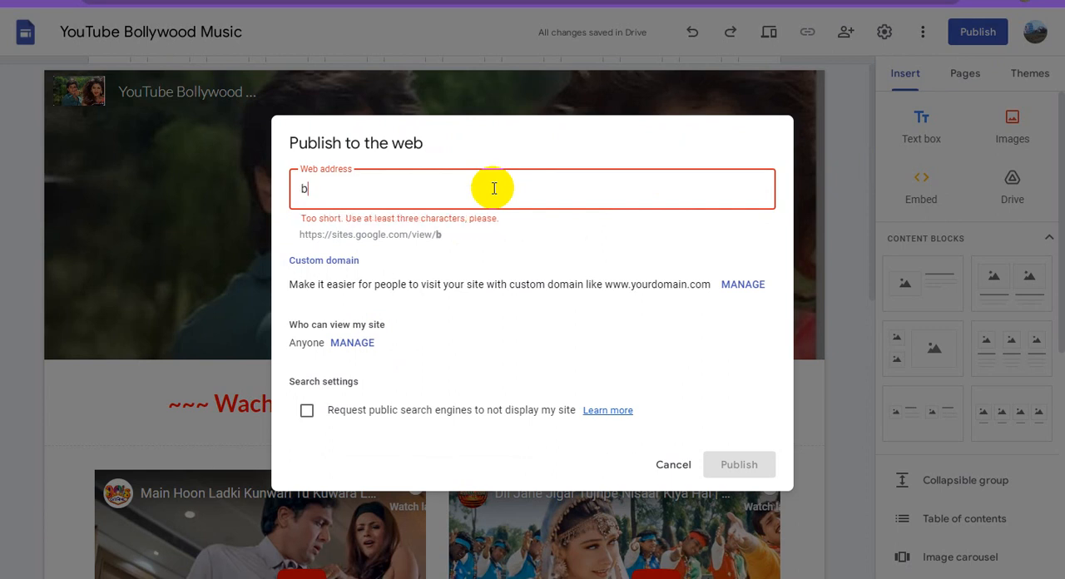
{"action": "type", "text": "ollywoodmusic"}
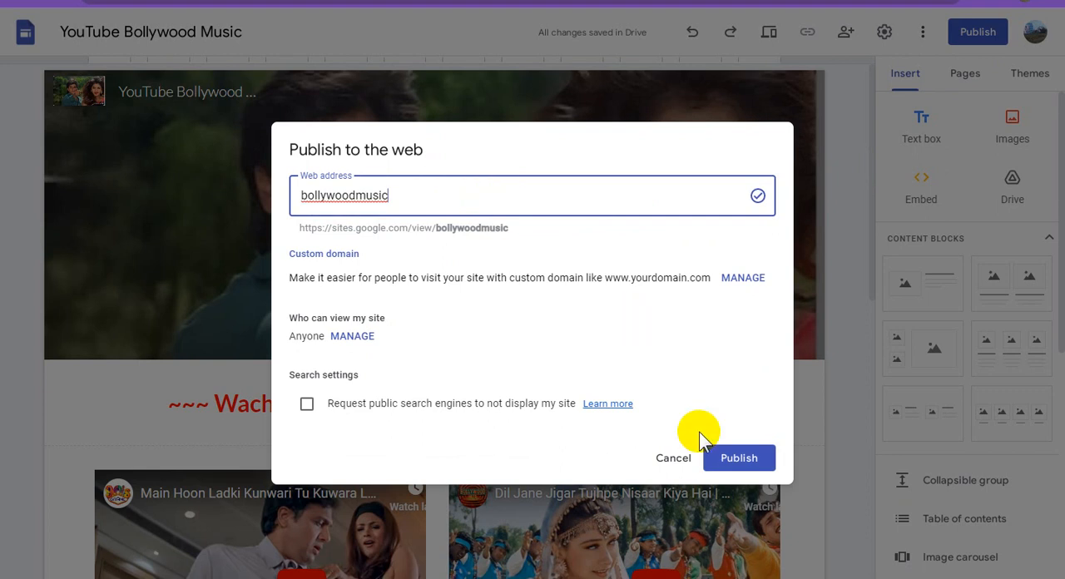
{"action": "left_click", "coordinate": [748, 463]}
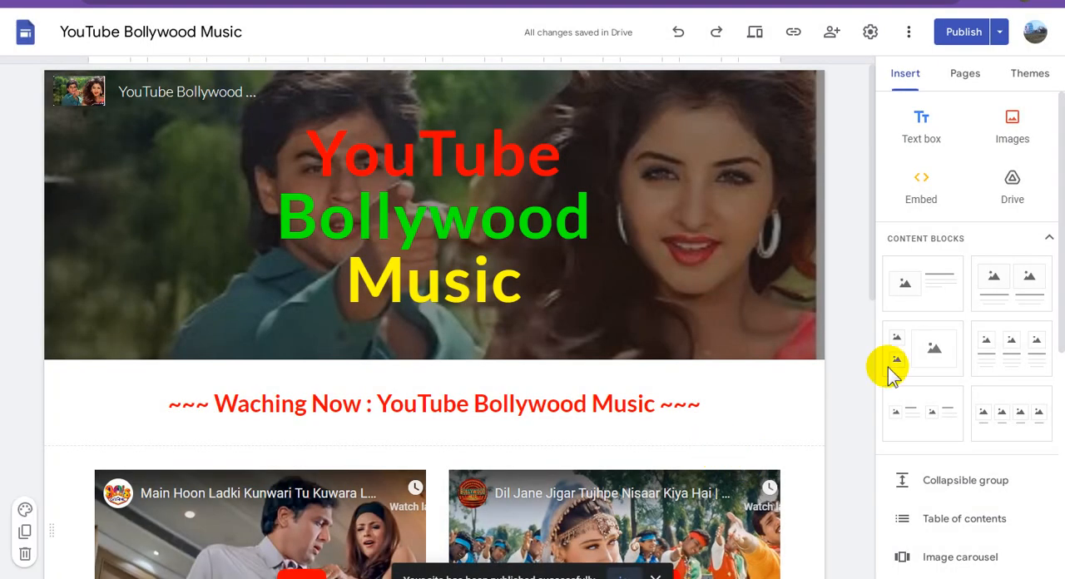
{"action": "left_click", "coordinate": [955, 34]}
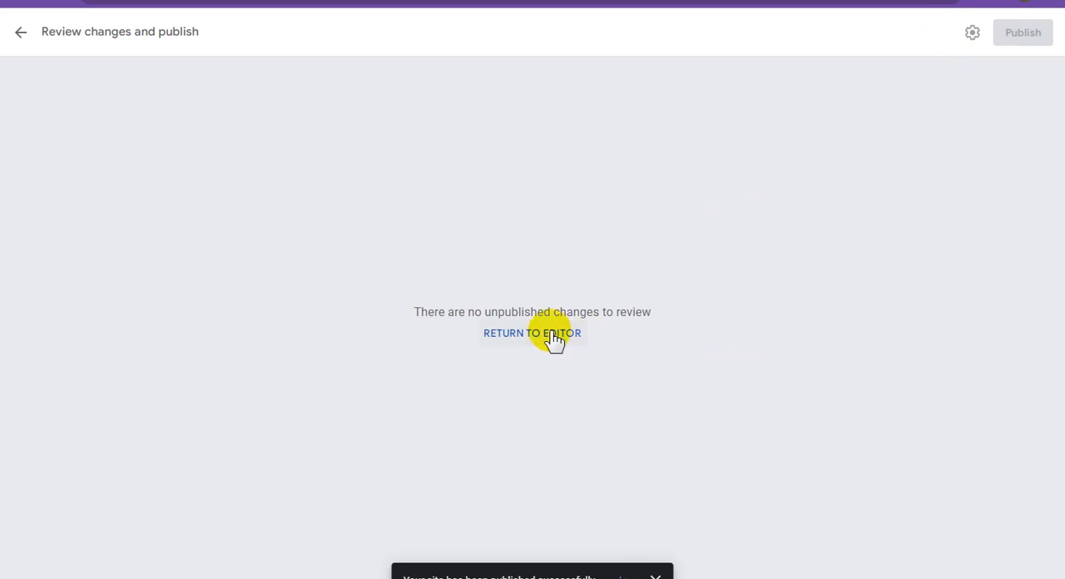
{"action": "left_click", "coordinate": [553, 337]}
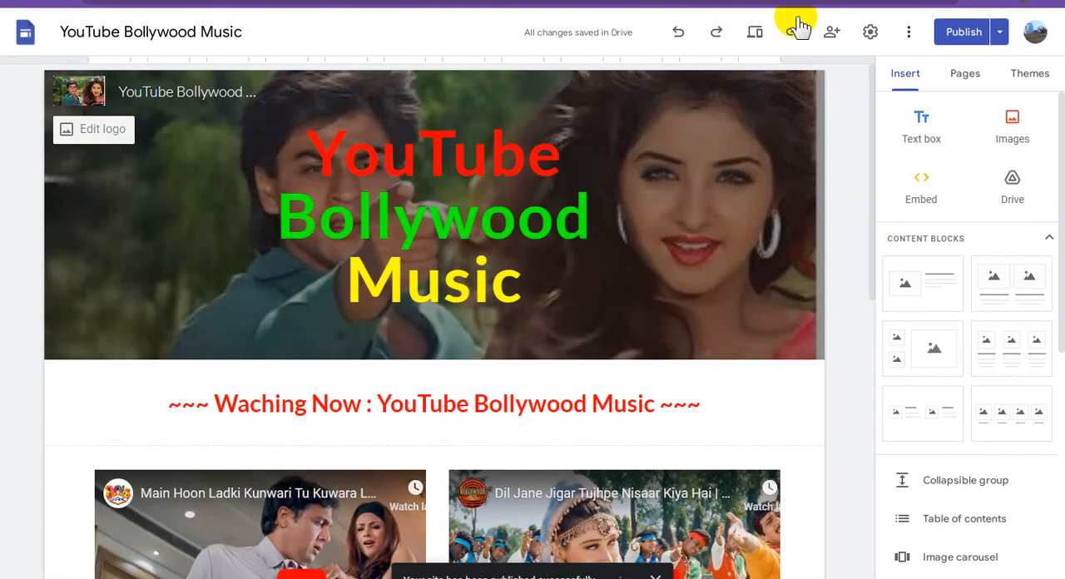
{"action": "scroll", "coordinate": [751, 304], "scroll_direction": "down", "scroll_amount": 3}
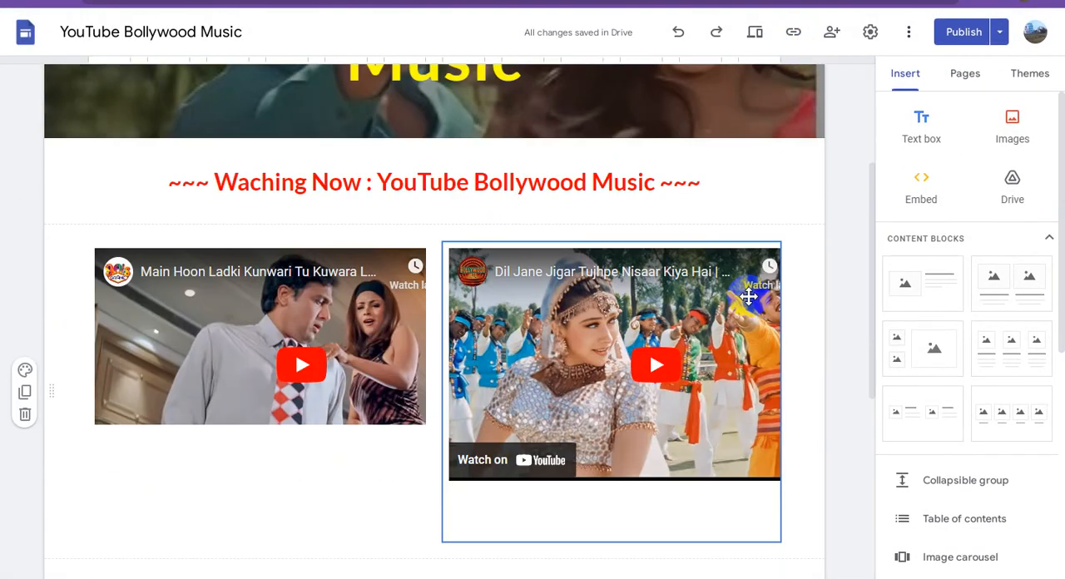
{"action": "scroll", "coordinate": [750, 297], "scroll_direction": "down", "scroll_amount": 5}
{"action": "scroll", "coordinate": [750, 296], "scroll_direction": "up", "scroll_amount": 10}
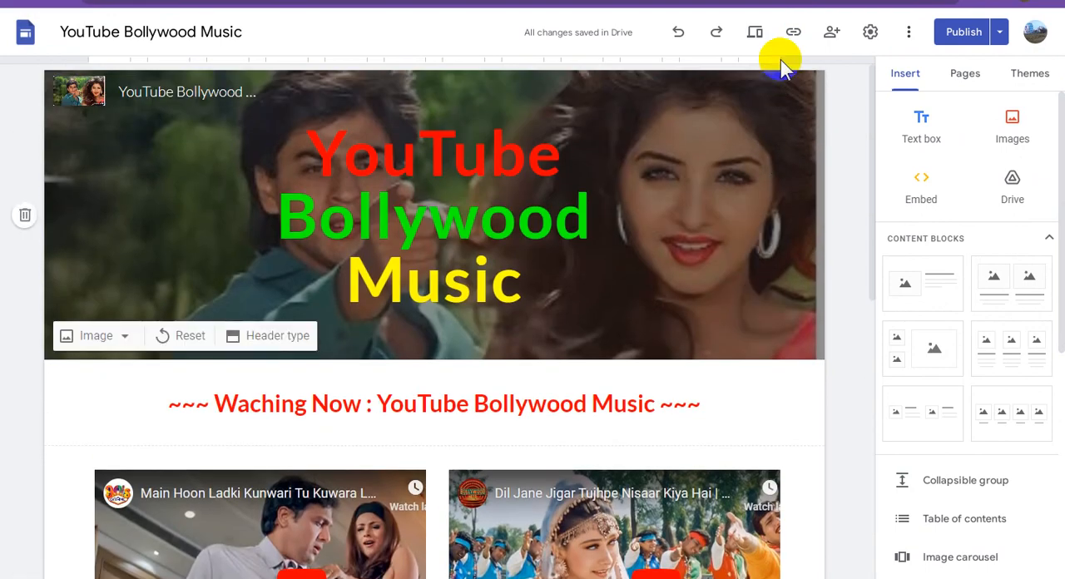
Copy the published site link and open the published site.
{"action": "left_click", "coordinate": [794, 33]}
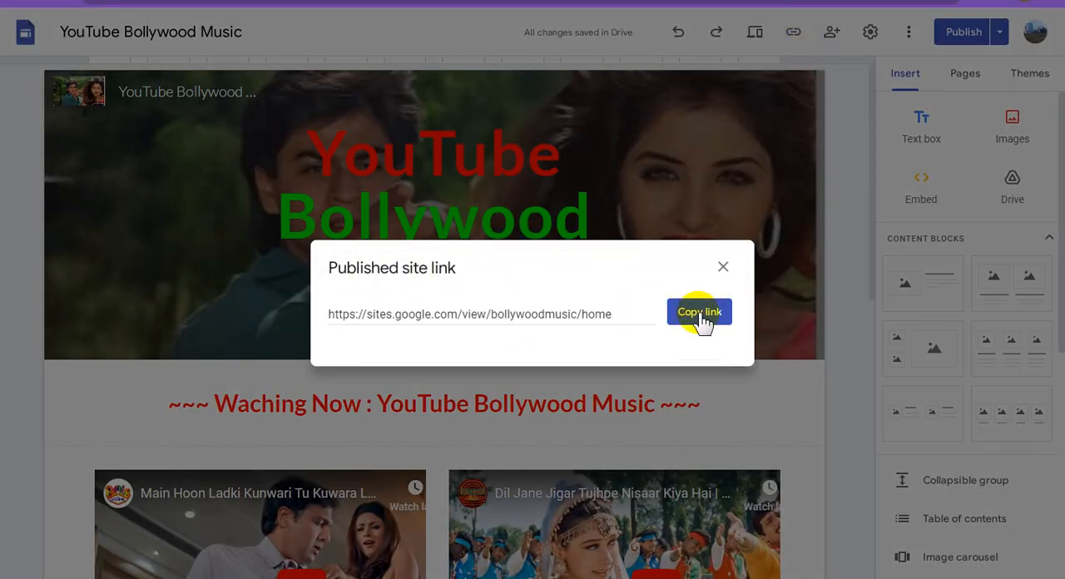
{"action": "left_click", "coordinate": [697, 315]}
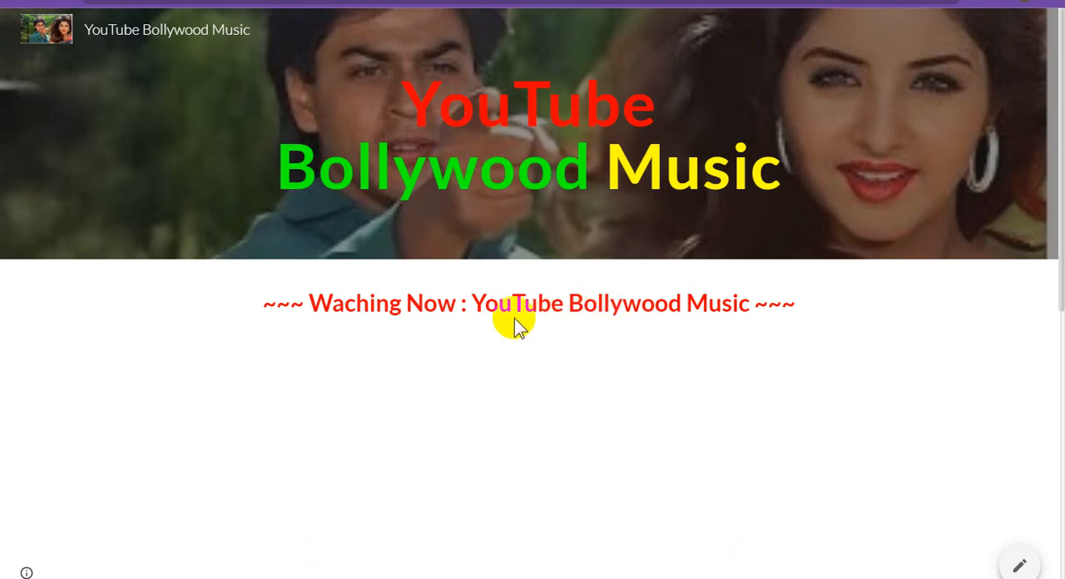
Look through the published page from the header to the last video row to check how the embedded videos load.
{"action": "scroll", "coordinate": [558, 325], "scroll_direction": "down", "scroll_amount": 3}
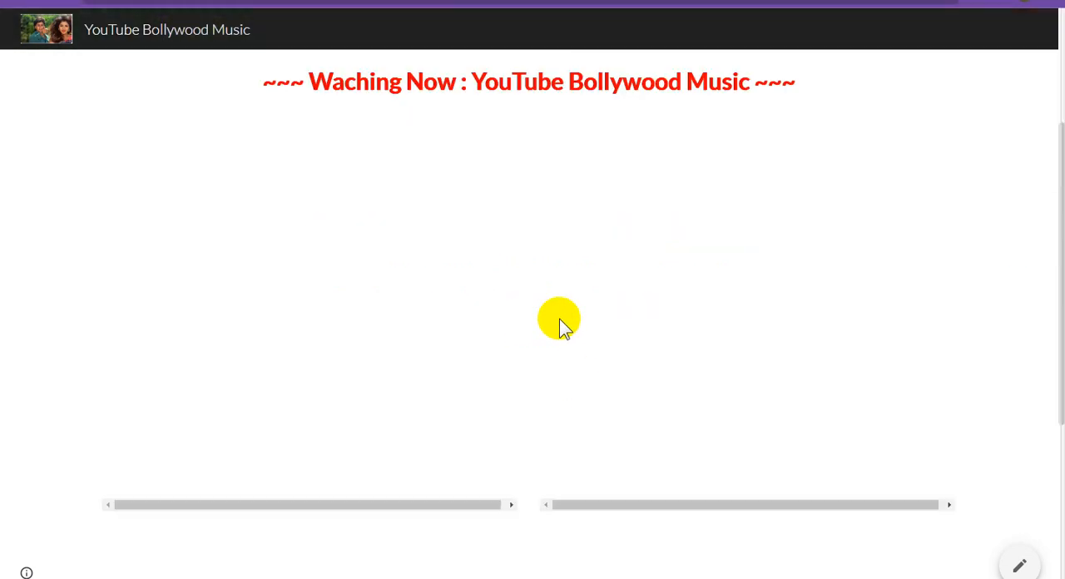
{"action": "scroll", "coordinate": [563, 329], "scroll_direction": "down", "scroll_amount": 2}
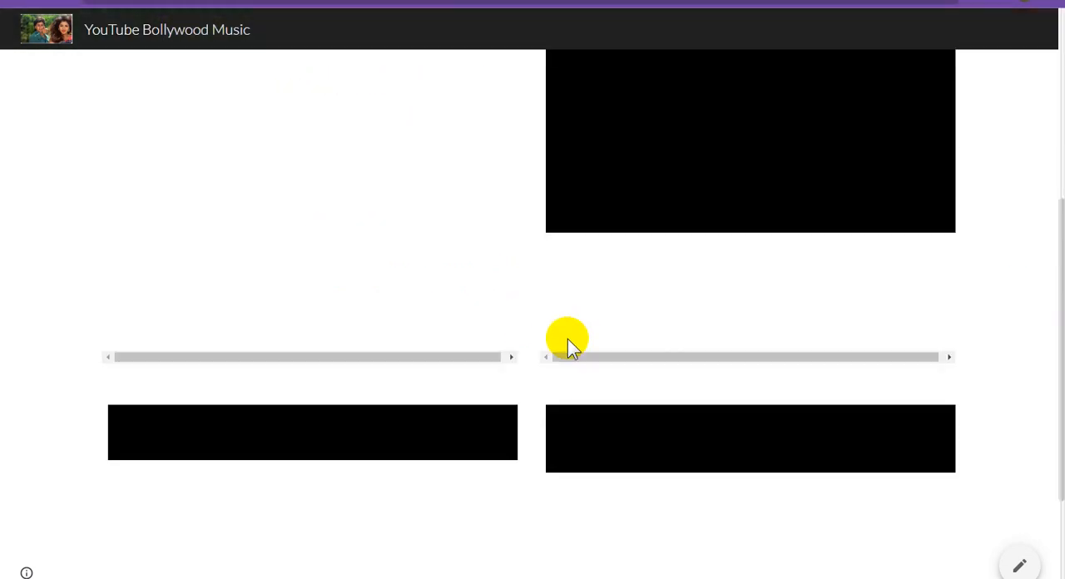
{"action": "scroll", "coordinate": [570, 341], "scroll_direction": "up", "scroll_amount": 5}
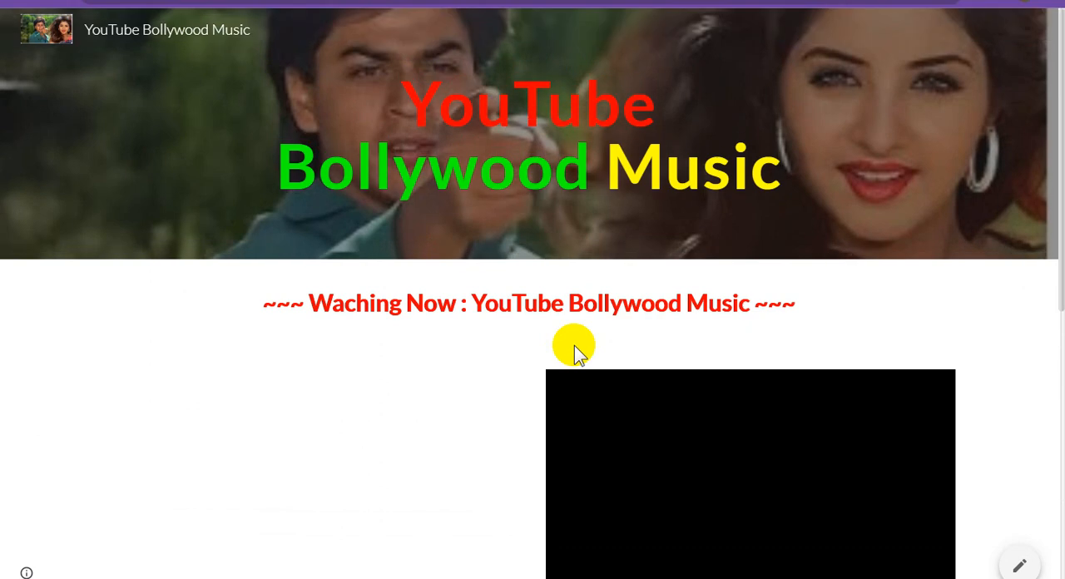
{"action": "scroll", "coordinate": [497, 326], "scroll_direction": "down", "scroll_amount": 6}
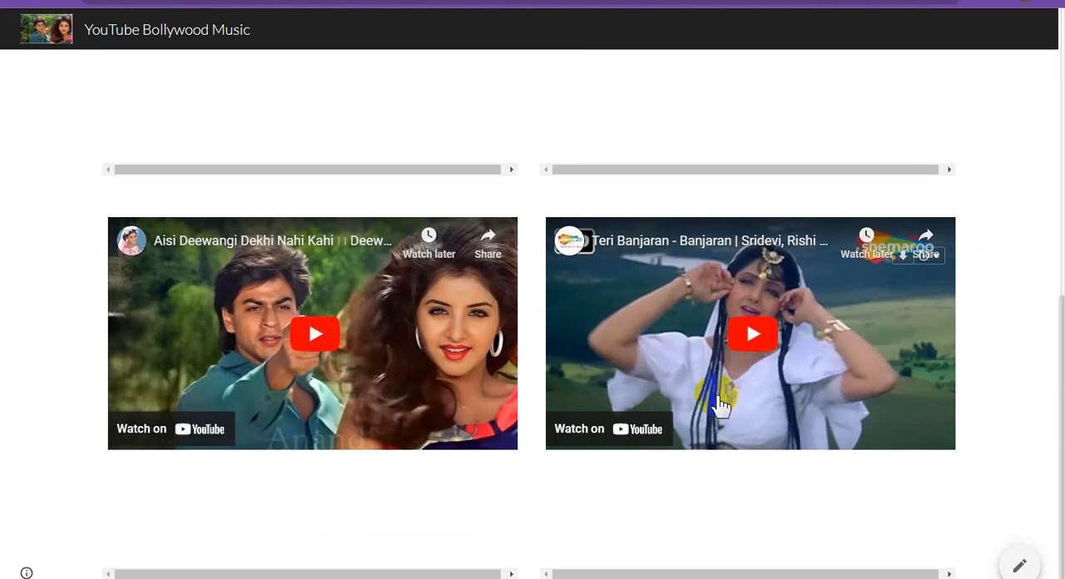
{"action": "scroll", "coordinate": [545, 366], "scroll_direction": "up", "scroll_amount": 3}
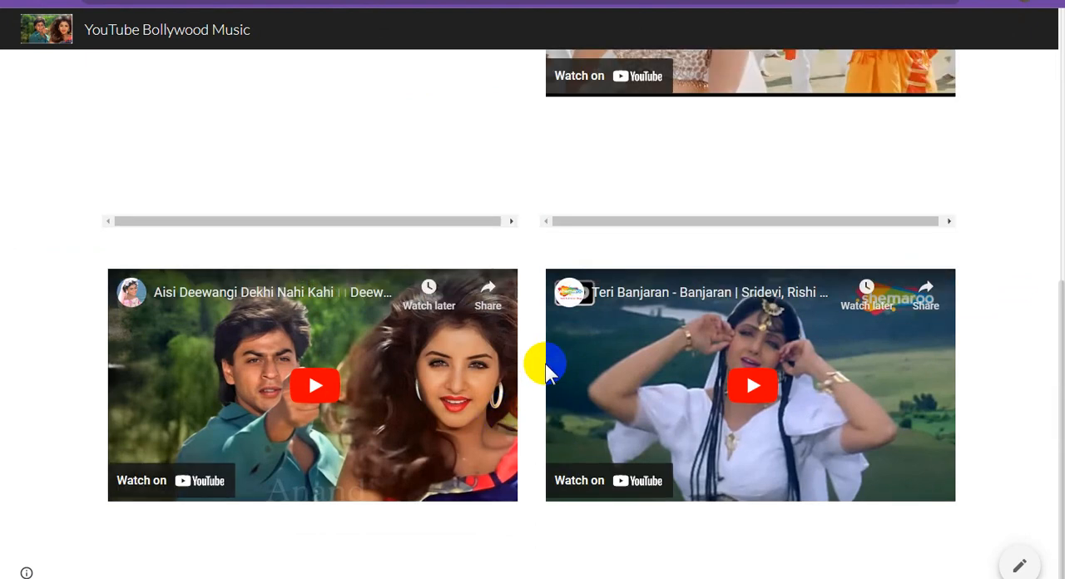
{"action": "scroll", "coordinate": [546, 364], "scroll_direction": "up", "scroll_amount": 5}
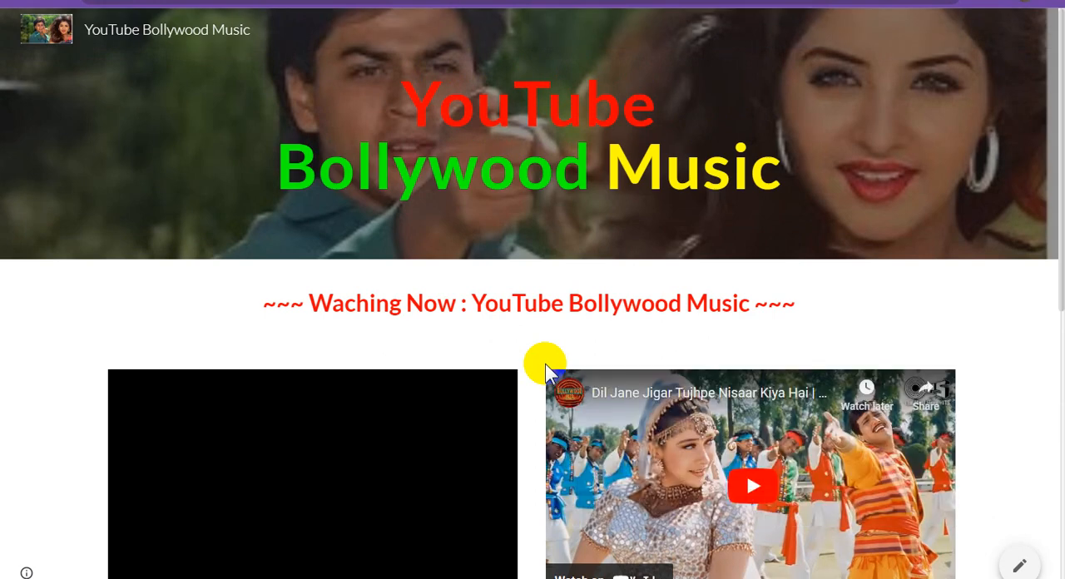
{"action": "scroll", "coordinate": [582, 338], "scroll_direction": "down", "scroll_amount": 4}
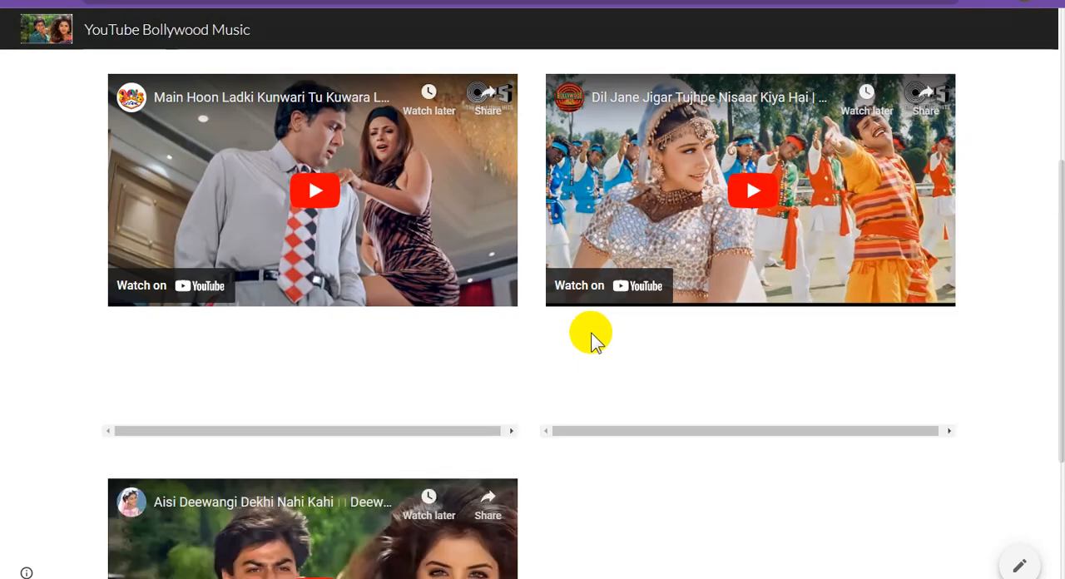
{"action": "scroll", "coordinate": [592, 337], "scroll_direction": "up", "scroll_amount": 3}
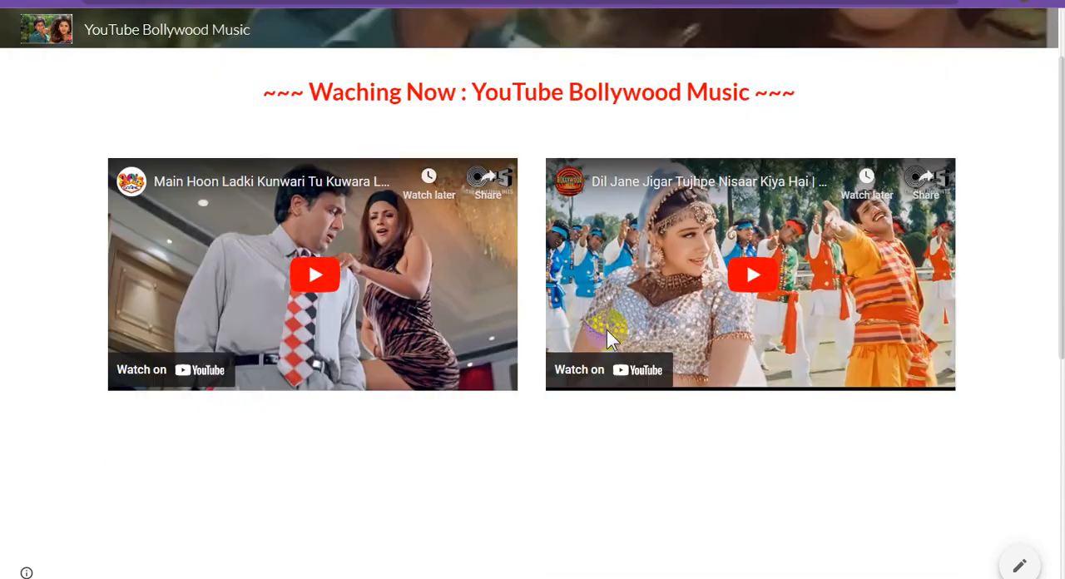
{"action": "scroll", "coordinate": [610, 337], "scroll_direction": "up", "scroll_amount": 2}
{"action": "scroll", "coordinate": [610, 337], "scroll_direction": "down", "scroll_amount": 6}
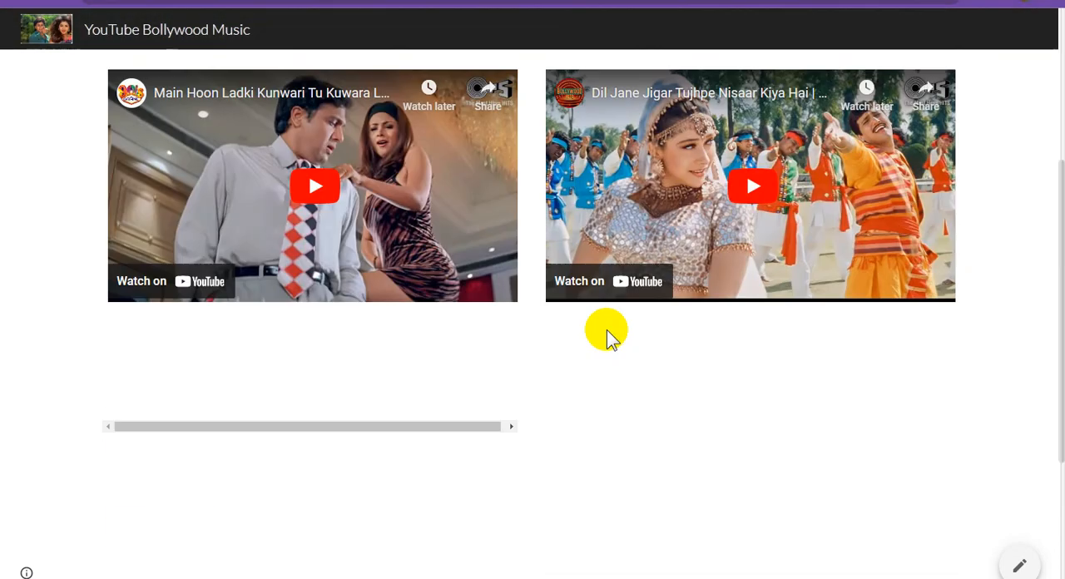
{"action": "scroll", "coordinate": [608, 333], "scroll_direction": "up", "scroll_amount": 6}
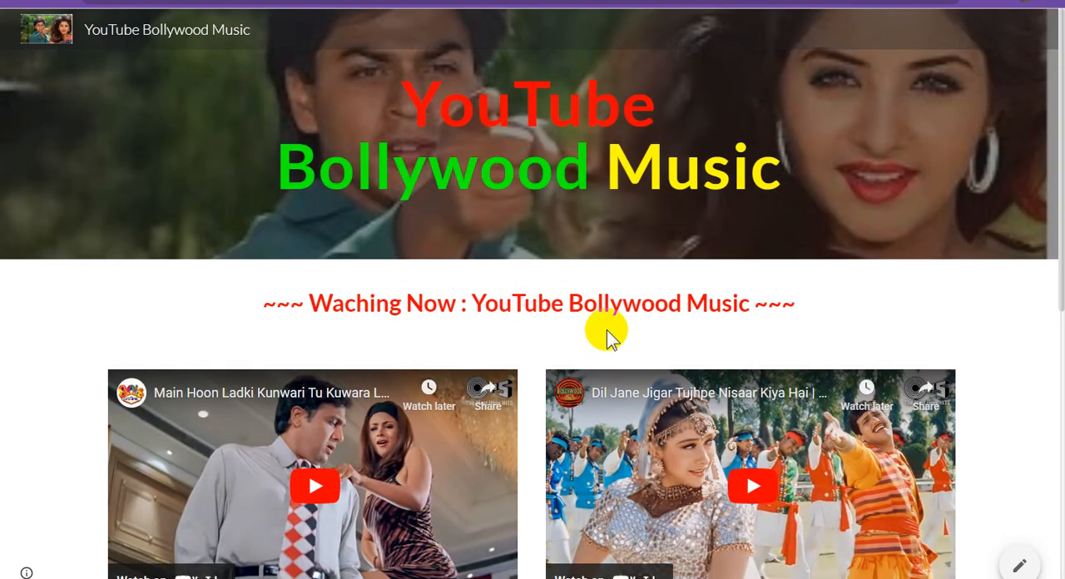